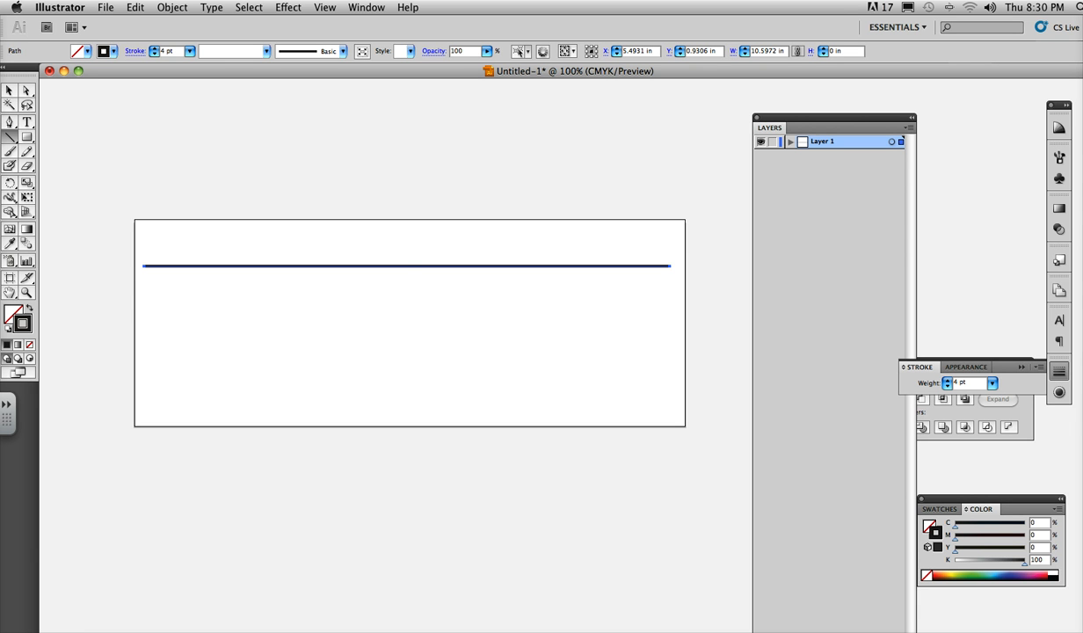
Step: Add anchor points to the horizontal 4 pt line so it gains a midpoint anchor
{"action": "left_click", "coordinate": [9, 91]}
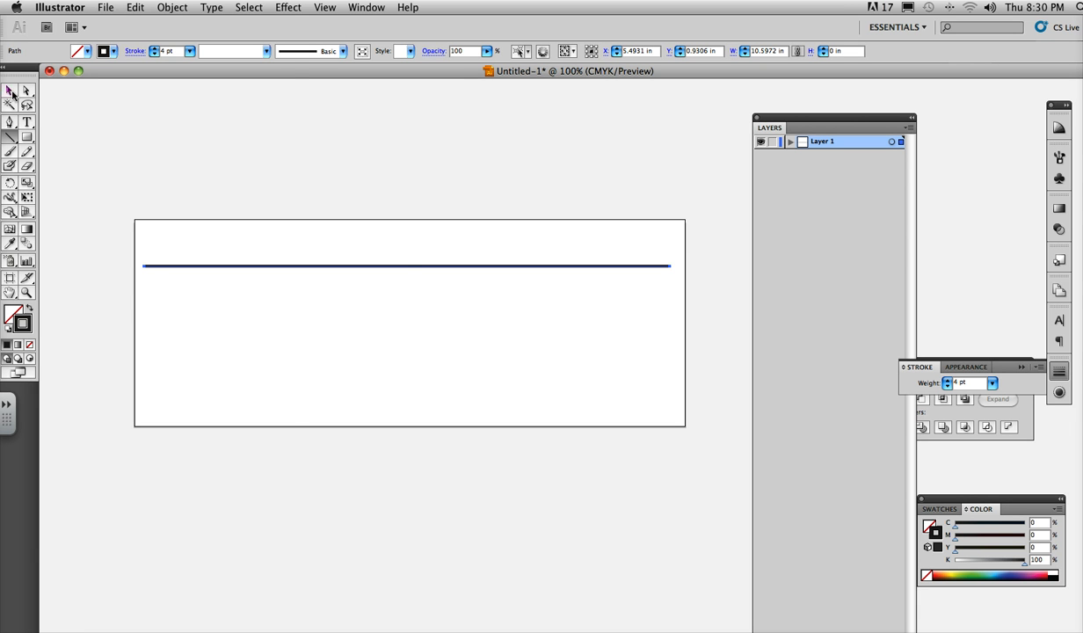
{"action": "left_click", "coordinate": [183, 11]}
{"action": "mouse_move", "coordinate": [199, 266]}
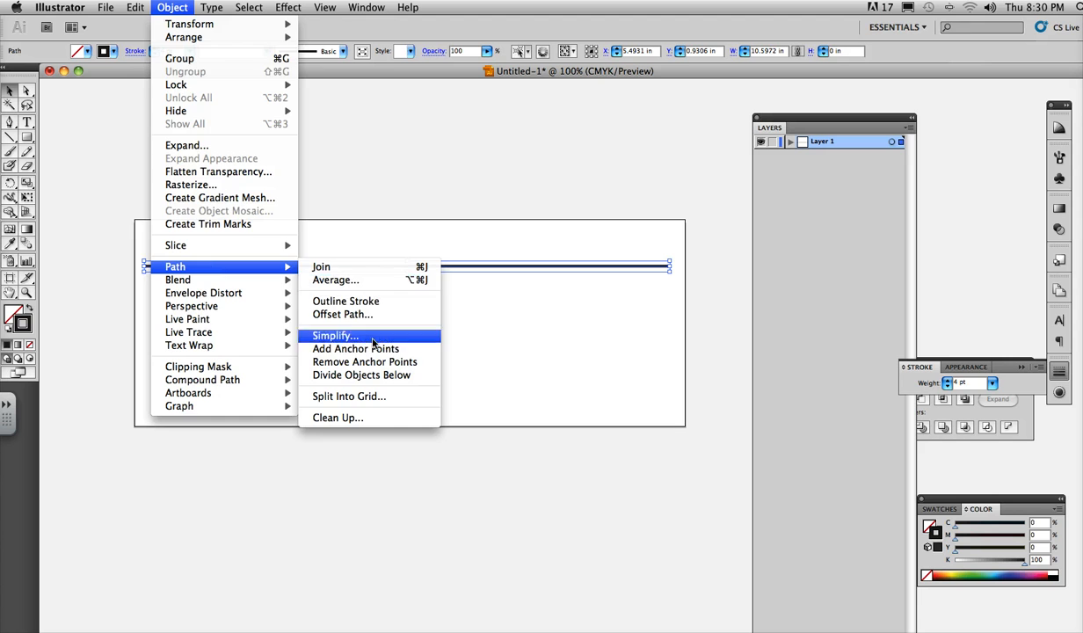
{"action": "left_click", "coordinate": [360, 349]}
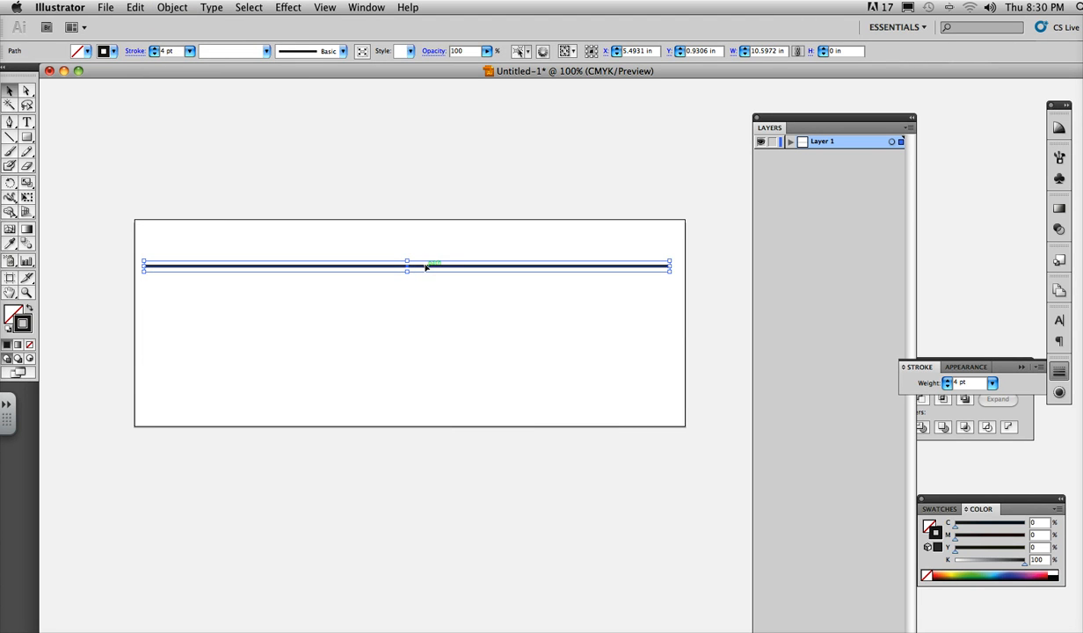
Step: Copy the line 0.125 in downward and repeat the duplication four times to make six evenly spaced lines
{"action": "left_click_drag", "start_coordinate": [425, 268], "coordinate": [425, 275]}
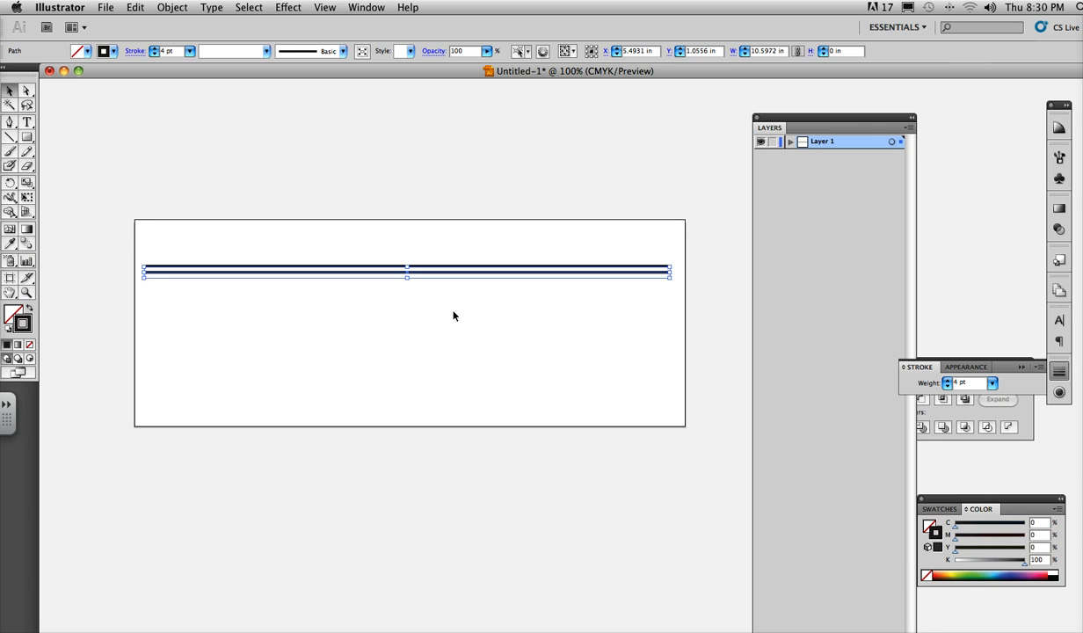
{"action": "key", "text": "super+d"}
{"action": "key", "text": "super+d"}
{"action": "key", "text": "super+d"}
{"action": "key", "text": "super+d"}
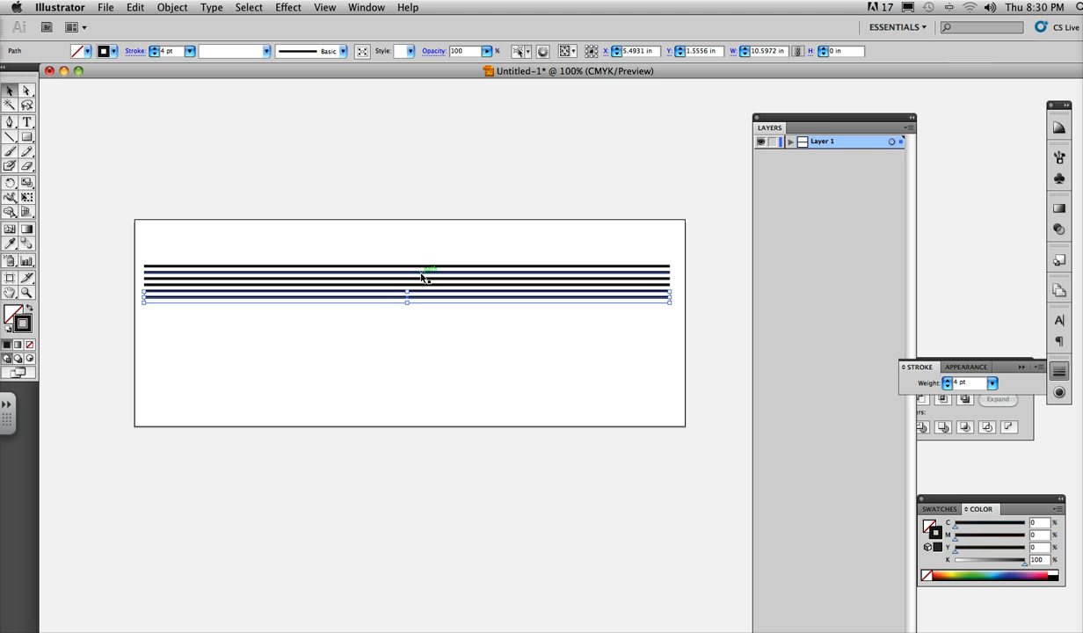
{"action": "left_click", "coordinate": [424, 337]}
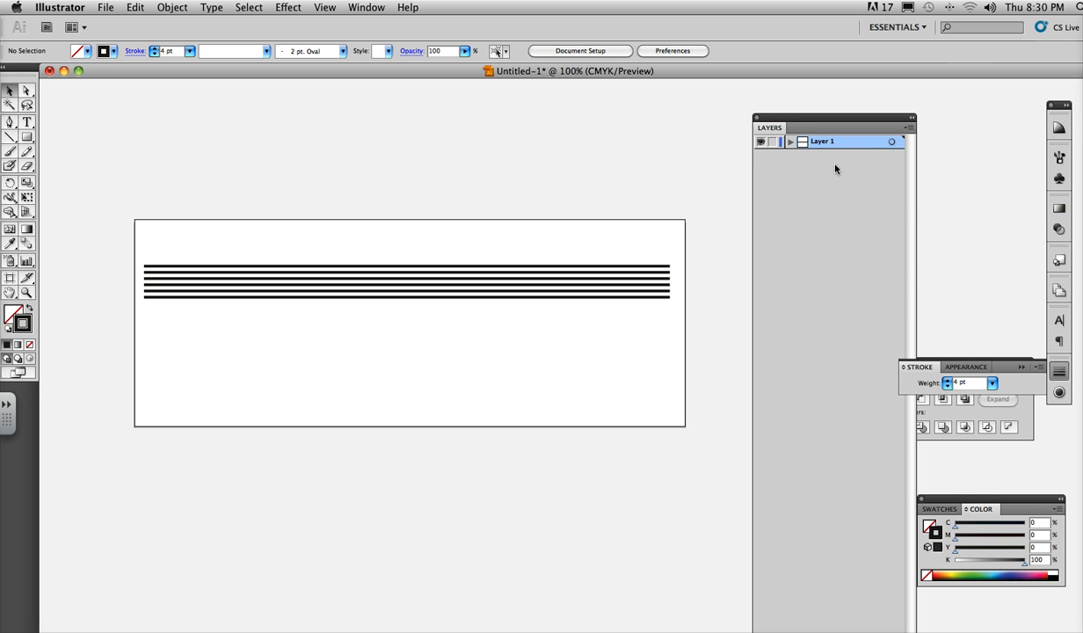
Step: Tidy the workspace: move and resize the Layers panel to fit the screen, collapse the Stroke panel and shift the Pathfinder panel up
{"action": "left_click_drag", "start_coordinate": [794, 117], "coordinate": [786, 82]}
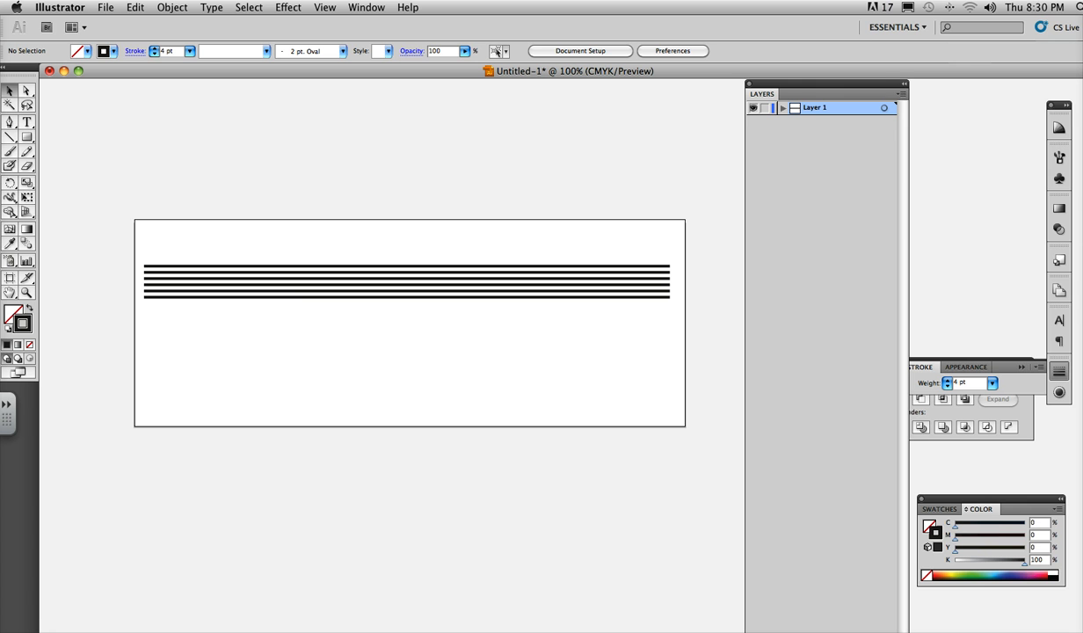
{"action": "mouse_move", "coordinate": [903, 630]}
{"action": "left_mouse_down"}
{"action": "mouse_move", "coordinate": [889, 598]}
{"action": "mouse_move", "coordinate": [888, 618]}
{"action": "left_mouse_up"}
{"action": "left_click", "coordinate": [1021, 367]}
{"action": "left_click_drag", "start_coordinate": [1001, 362], "coordinate": [1022, 311]}
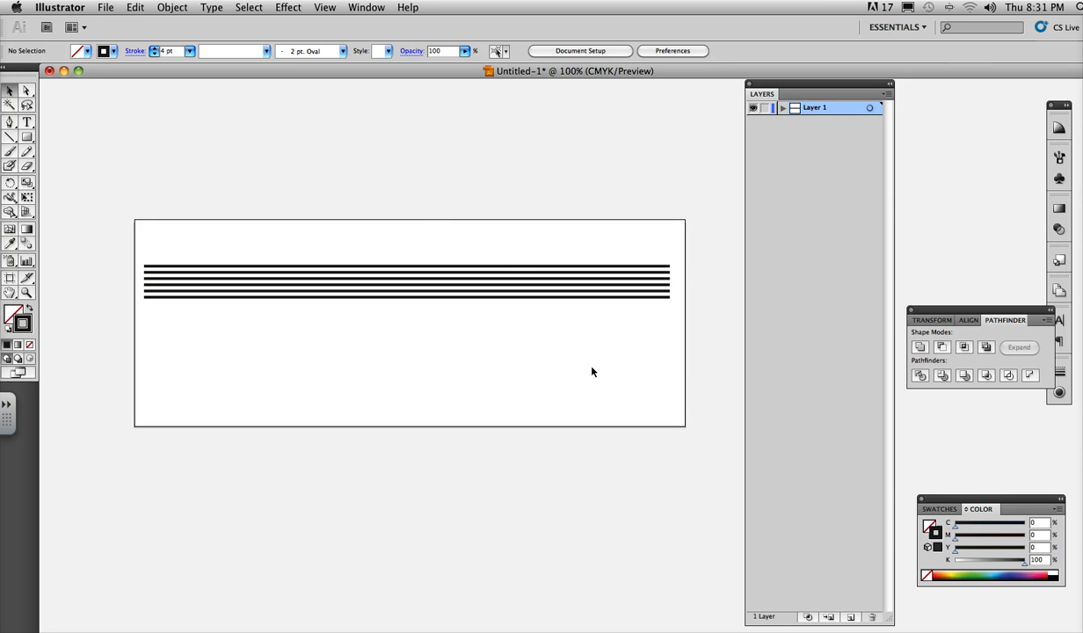
Step: Rename Layer 1 as start
{"action": "double_click", "coordinate": [821, 108]}
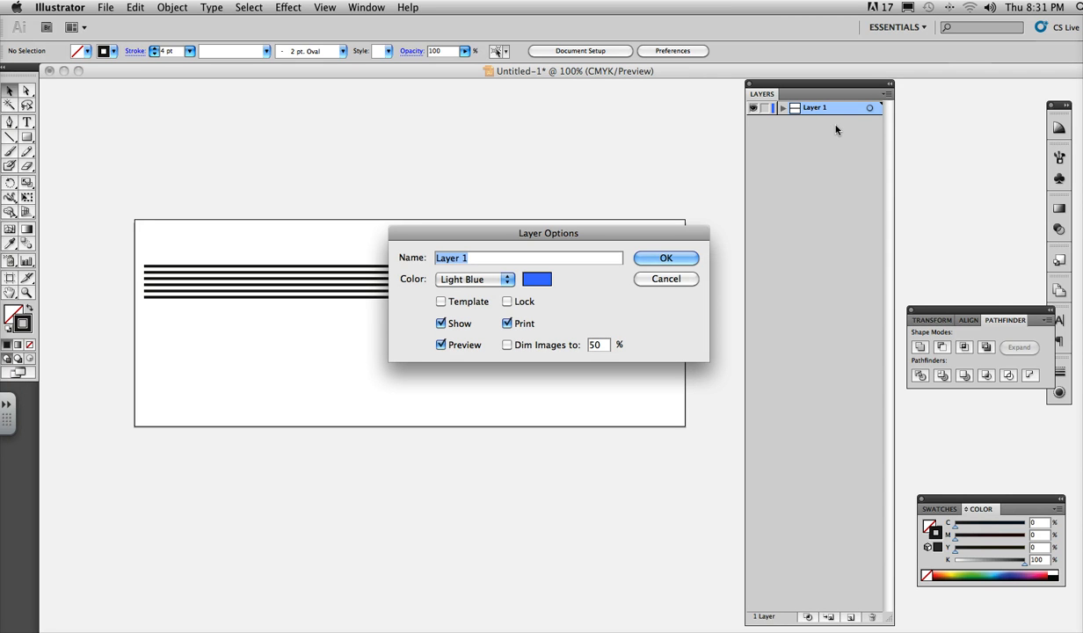
{"action": "type", "text": "start"}
{"action": "key", "text": "Return"}
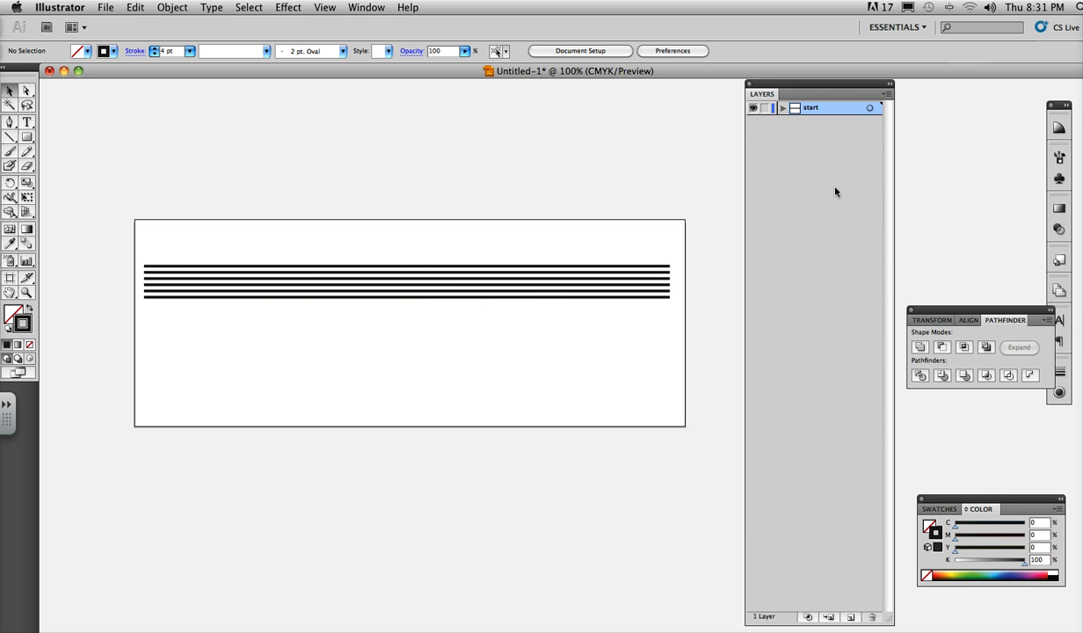
Step: Duplicate the start layer, keeping the default name for the copy, and lock the original start layer
{"action": "left_click_drag", "start_coordinate": [799, 112], "coordinate": [850, 618]}
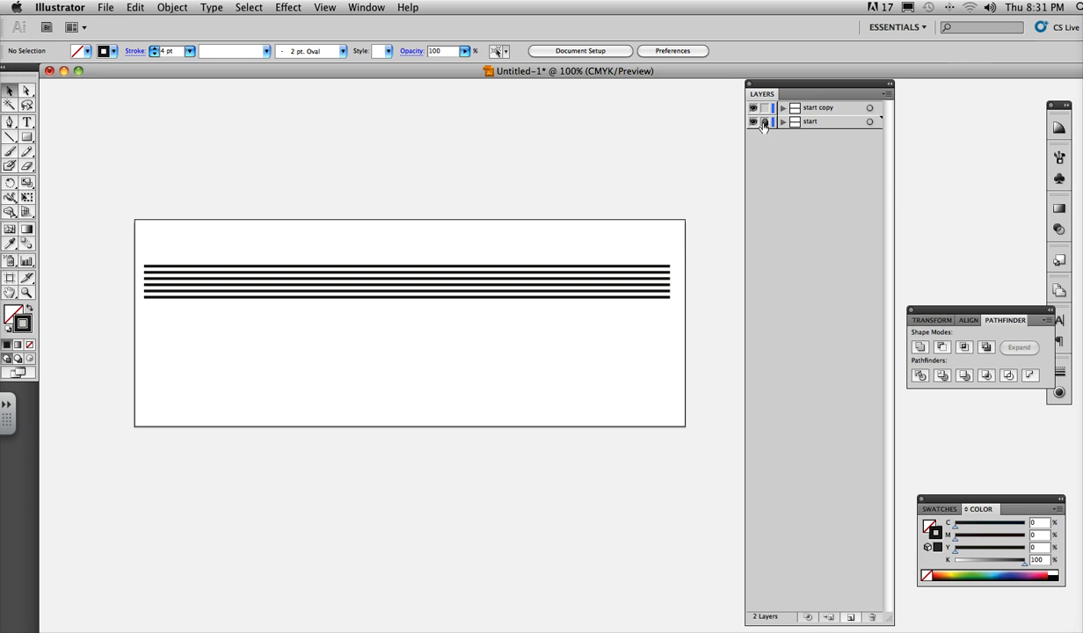
{"action": "double_click", "coordinate": [824, 108]}
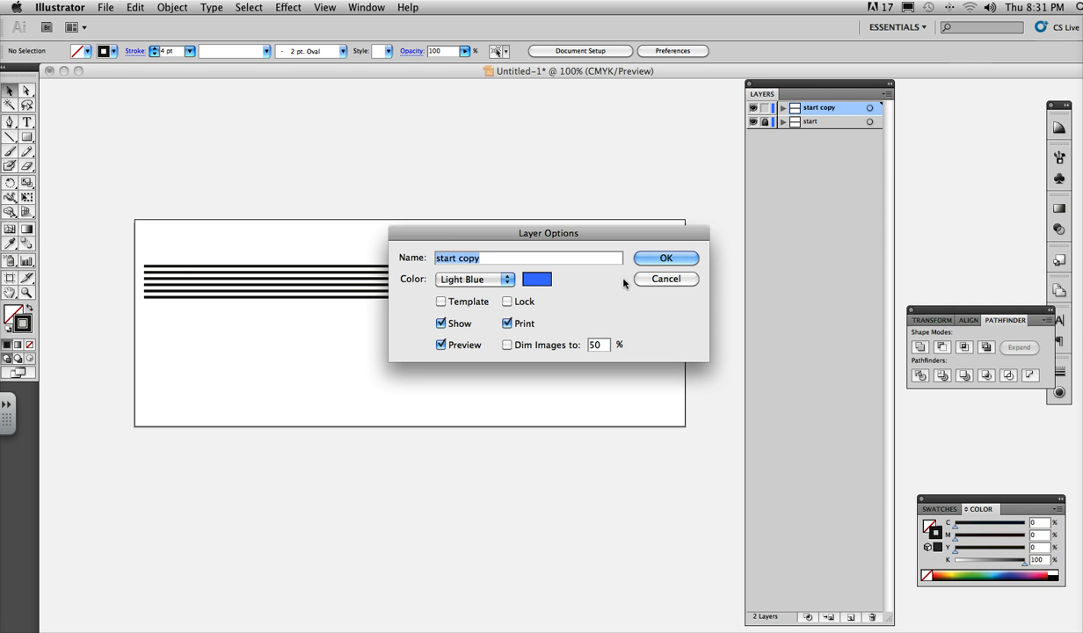
{"action": "left_click", "coordinate": [653, 284]}
Step: Directly select the middle anchor points of all six lines in the start copy layer and nudge them up about 0.11 in
{"action": "left_click", "coordinate": [27, 90]}
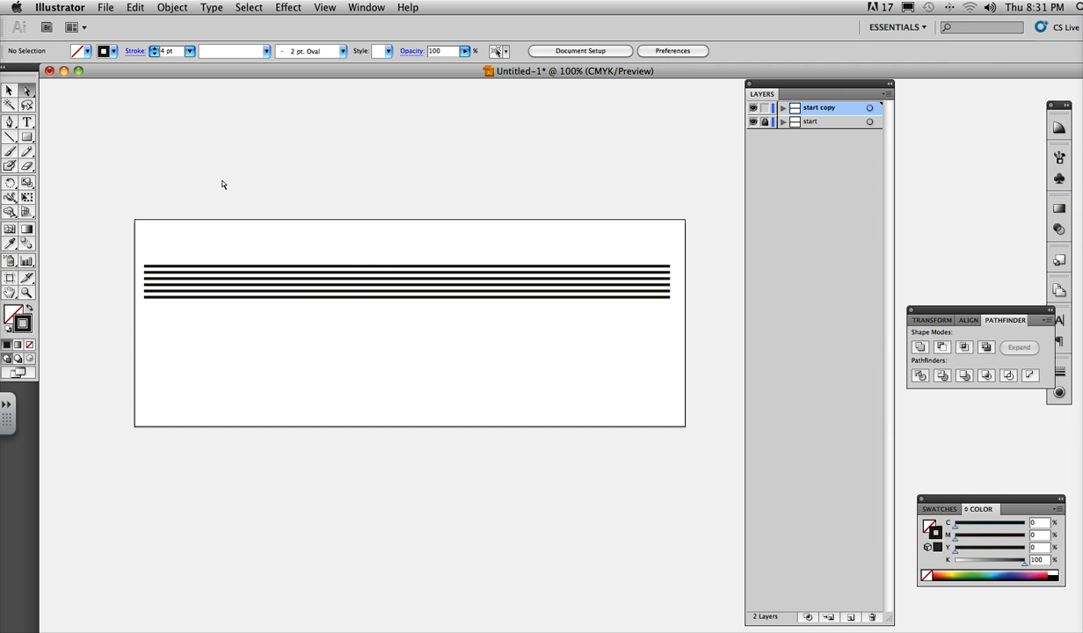
{"action": "left_click_drag", "start_coordinate": [352, 237], "coordinate": [480, 335]}
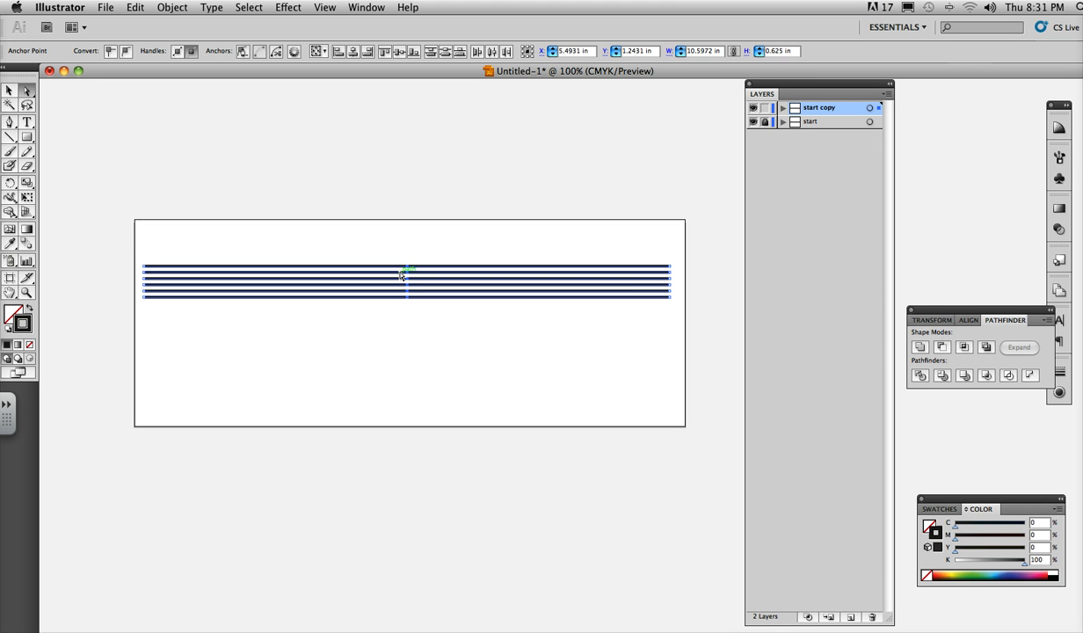
{"action": "key", "text": "Up"}
{"action": "key", "text": "Up"}
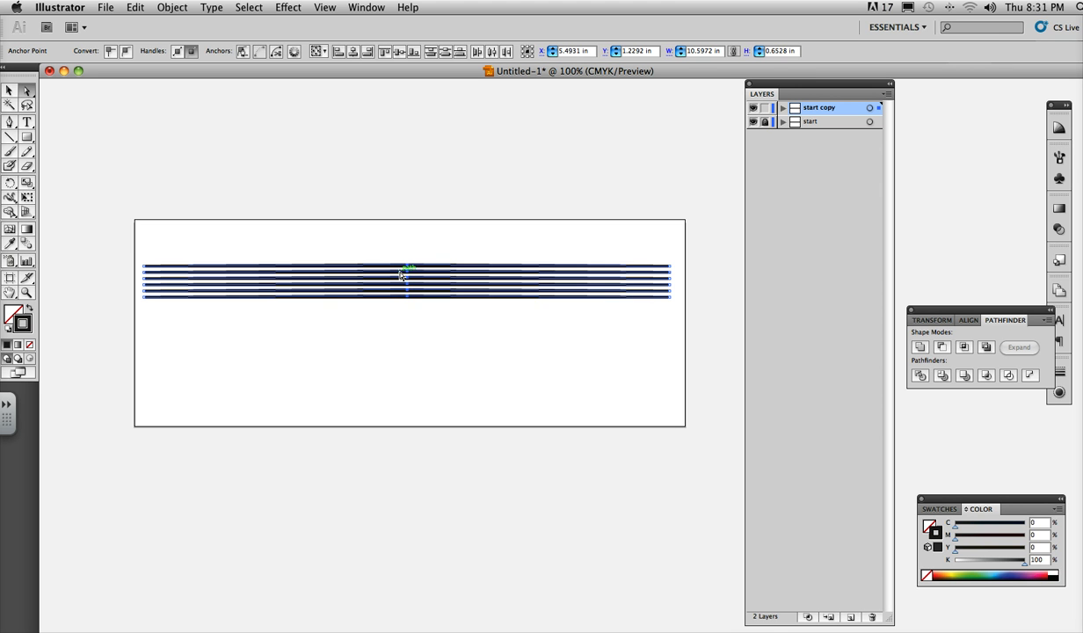
{"action": "key", "text": "Up"}
{"action": "key", "text": "Up"}
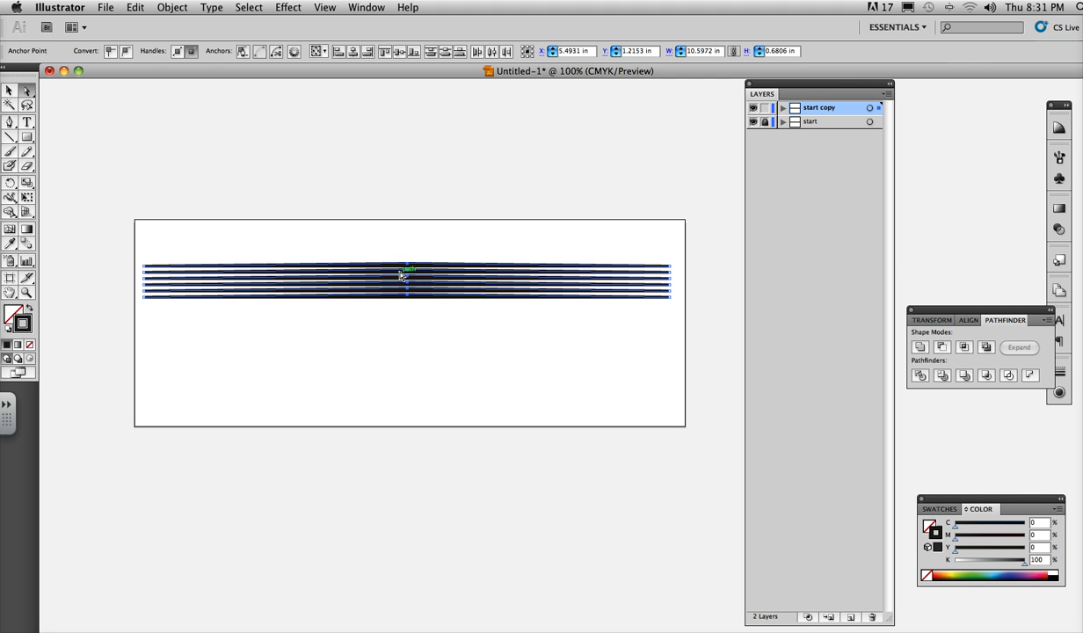
{"action": "key", "text": "Up"}
{"action": "key", "text": "Up"}
{"action": "key", "text": "Up"}
{"action": "key", "text": "Up"}
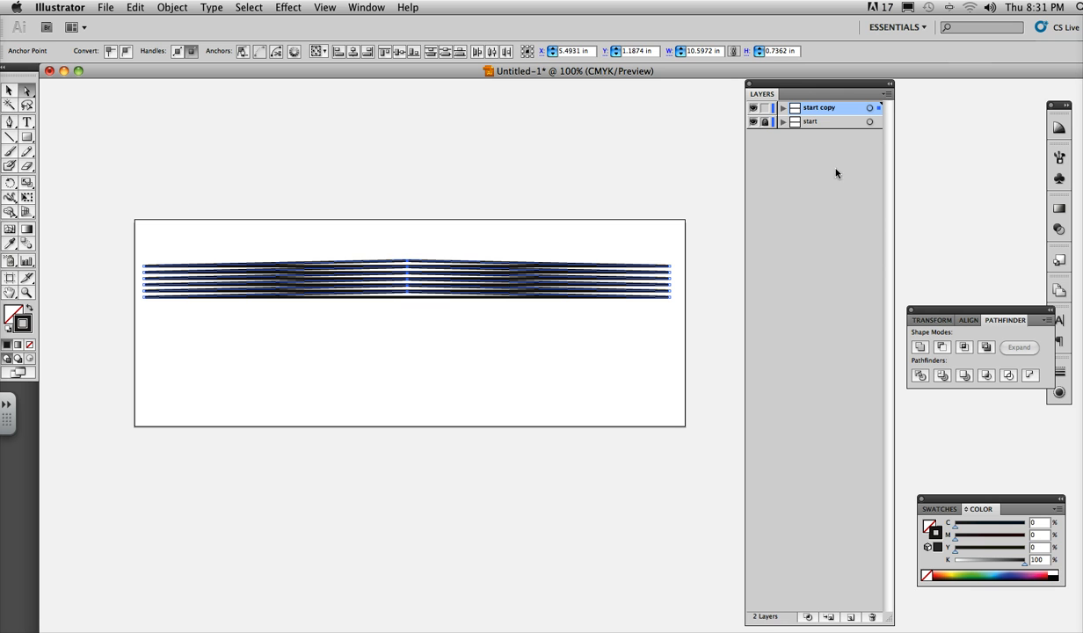
Step: Duplicate the start copy layer and lock the layer it was copied from
{"action": "left_click_drag", "start_coordinate": [796, 110], "coordinate": [850, 617]}
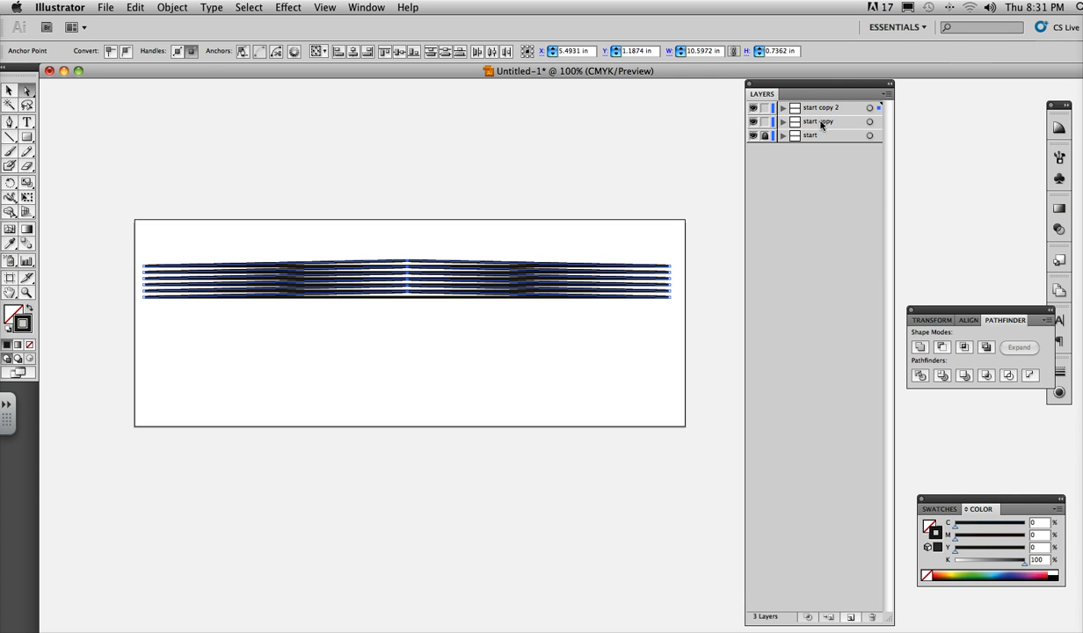
{"action": "left_click", "coordinate": [764, 122]}
Step: Nudge the middle anchor points of all six lines in start copy 2 down until they sit about 0.06 in below straight
{"action": "left_click_drag", "start_coordinate": [359, 203], "coordinate": [437, 334]}
{"action": "key", "text": "Down"}
{"action": "key", "text": "Down"}
{"action": "key", "text": "Down"}
{"action": "key", "text": "Down"}
{"action": "key", "text": "Down"}
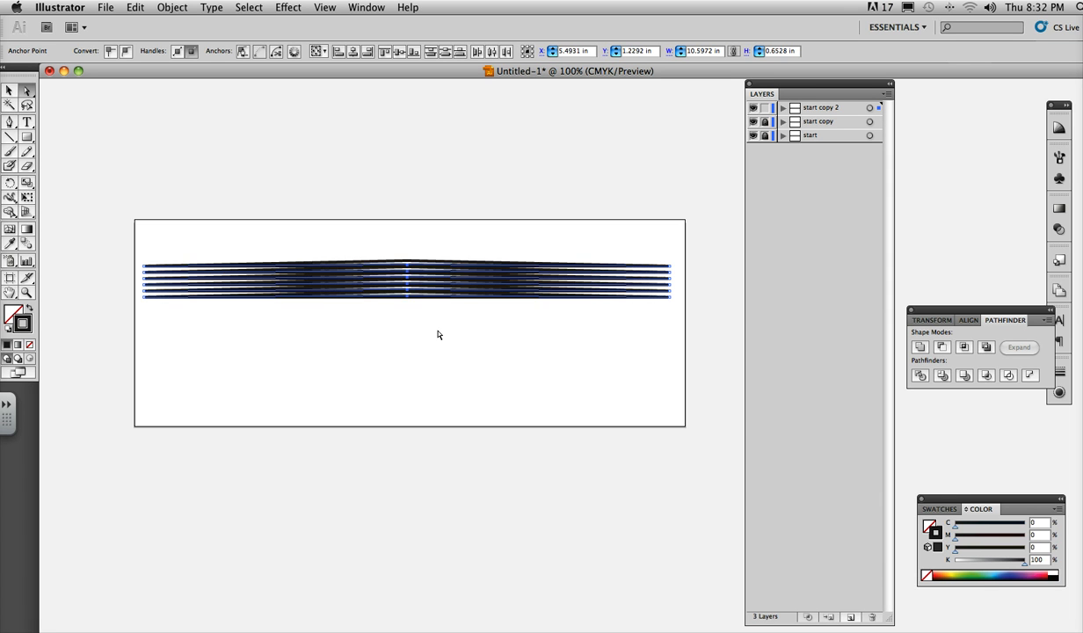
{"action": "key", "text": "Down"}
{"action": "key", "text": "Down"}
{"action": "key", "text": "Down"}
{"action": "key", "text": "Down"}
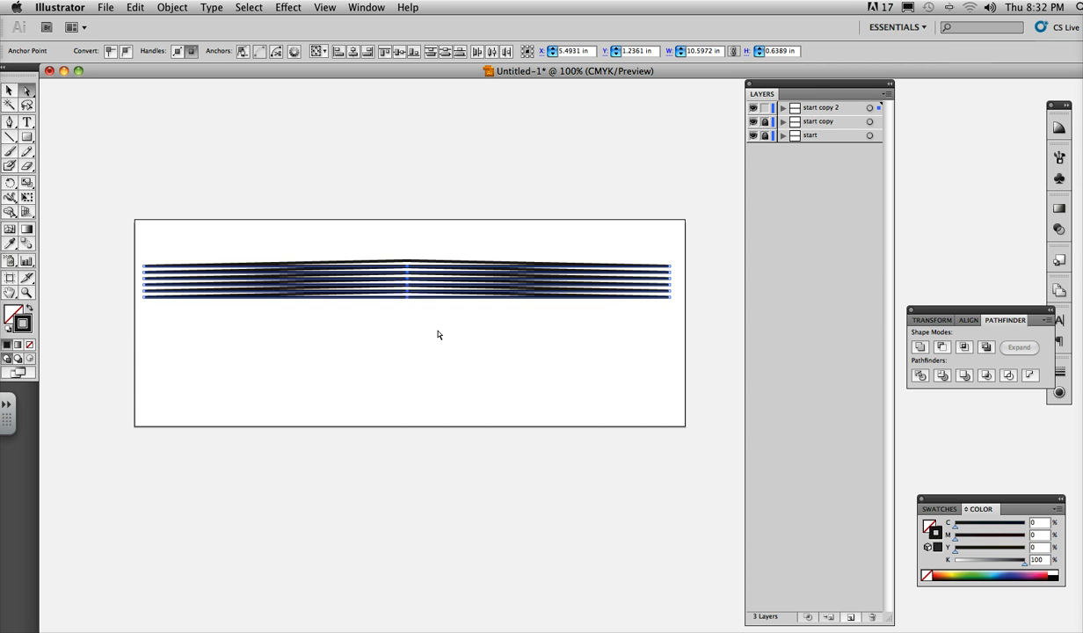
{"action": "key", "text": "Down"}
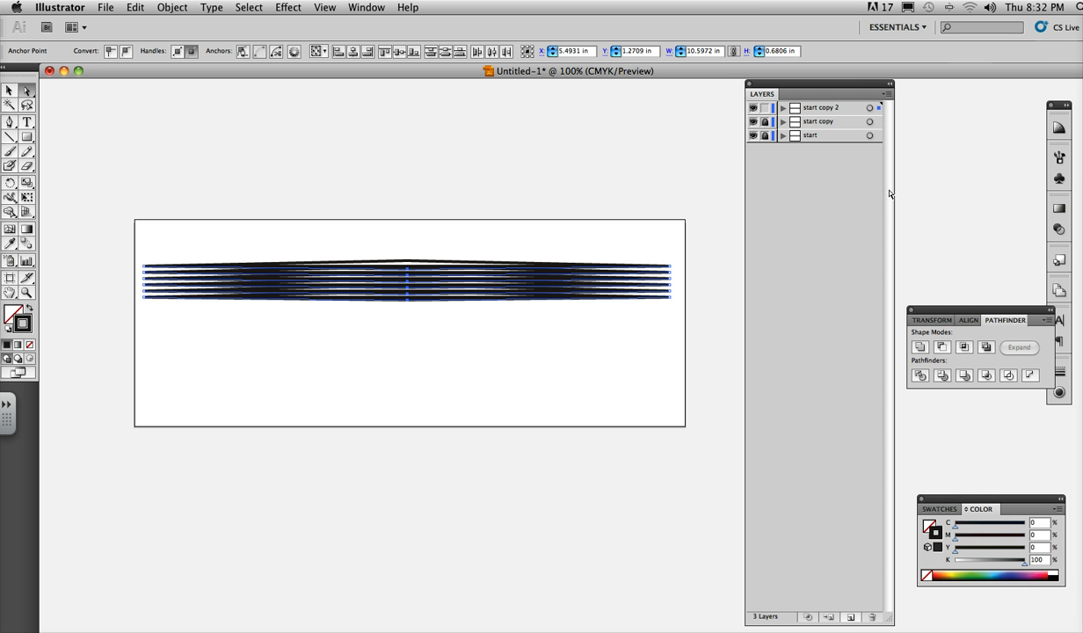
{"action": "left_click", "coordinate": [752, 137]}
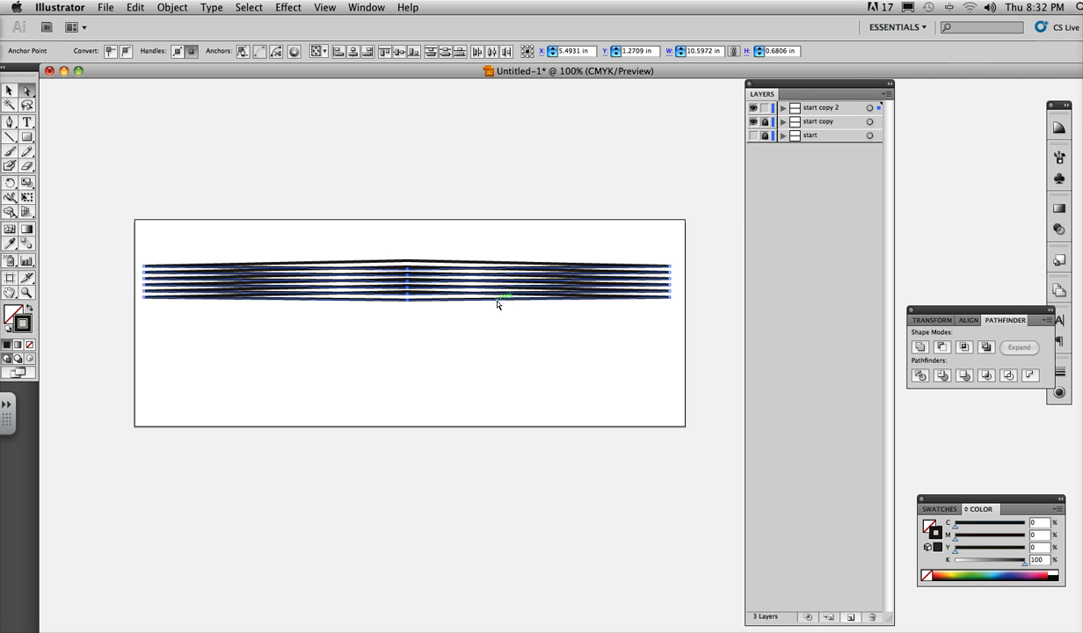
{"action": "left_click", "coordinate": [753, 136]}
Step: Duplicate the start copy and start copy 2 layers together, and duplicate the resulting four copy layers
{"action": "left_click", "coordinate": [830, 109]}
{"action": "left_click", "coordinate": [824, 124], "text": "shift"}
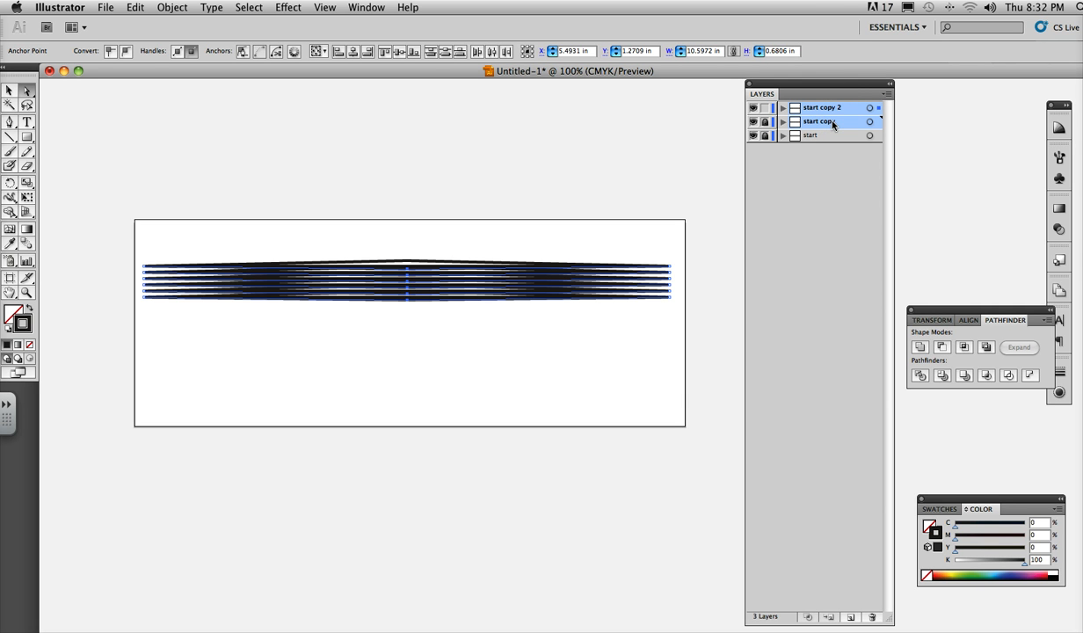
{"action": "left_click_drag", "start_coordinate": [832, 124], "coordinate": [852, 619]}
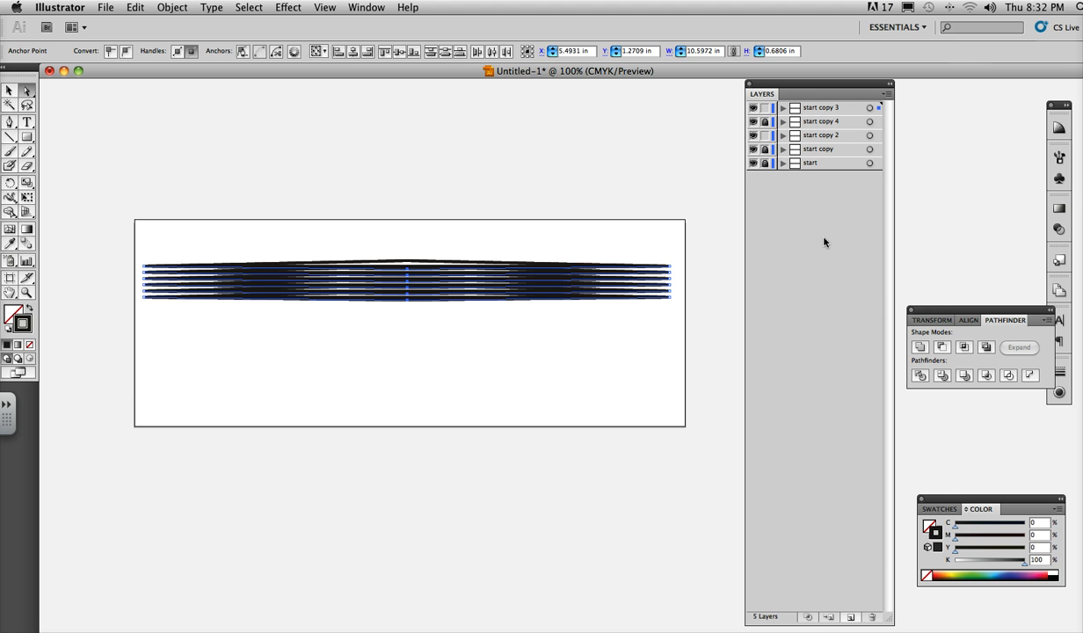
{"action": "left_click", "coordinate": [822, 107]}
{"action": "left_click", "coordinate": [822, 148], "text": "shift"}
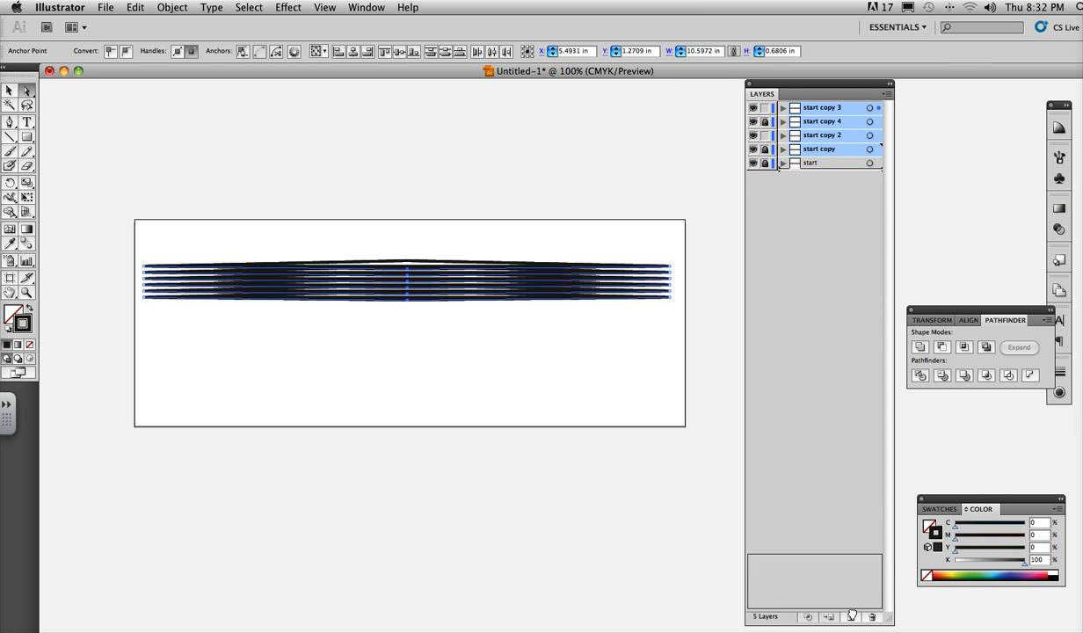
{"action": "left_click_drag", "start_coordinate": [853, 619], "coordinate": [851, 617]}
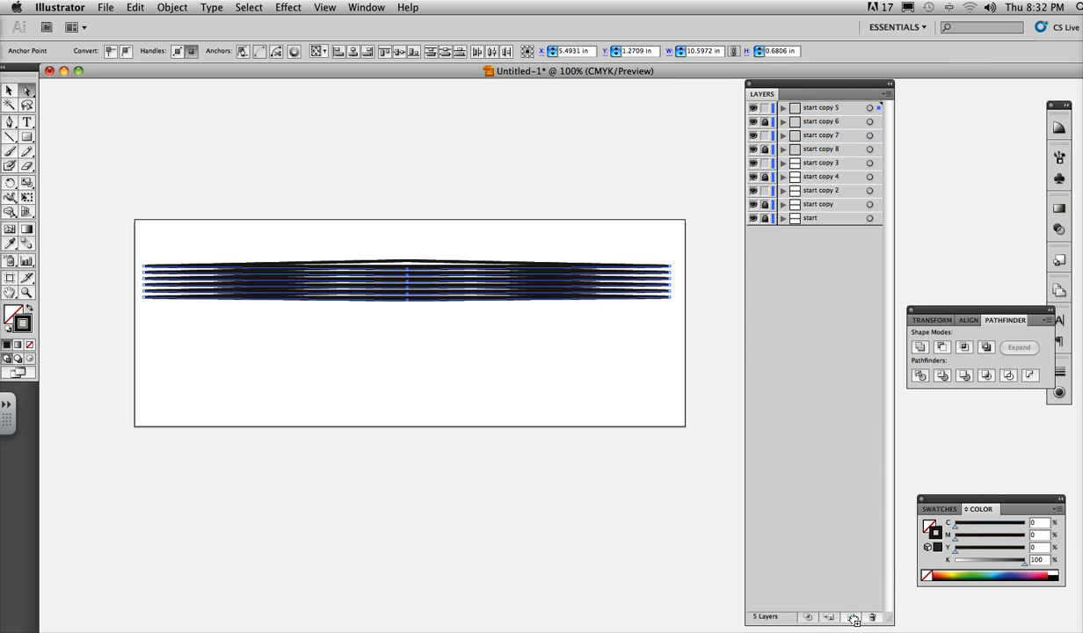
Step: Duplicate all eight copy layers and then all sixteen, making 32 copy layers above start
{"action": "left_click", "coordinate": [836, 107]}
{"action": "left_click", "coordinate": [805, 202], "text": "shift"}
{"action": "left_click_drag", "start_coordinate": [805, 202], "coordinate": [851, 616]}
{"action": "left_click", "coordinate": [826, 109]}
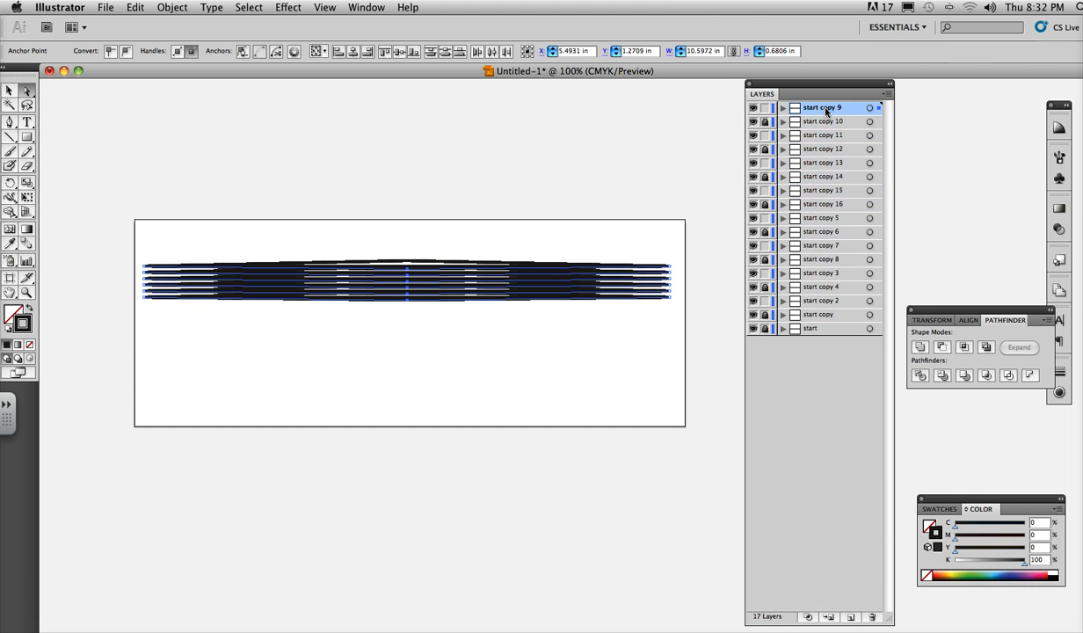
{"action": "left_click", "coordinate": [825, 314], "text": "shift"}
{"action": "left_click_drag", "start_coordinate": [824, 314], "coordinate": [851, 612]}
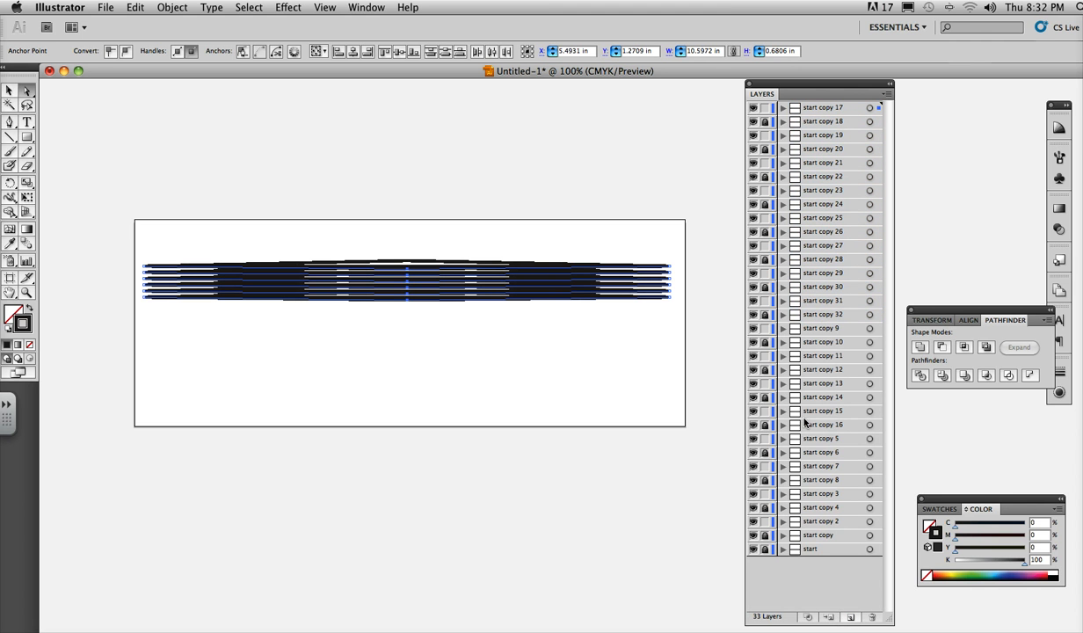
Step: Duplicate the start layer, rename the duplicate as end and move it to the top of the layer stack
{"action": "left_click", "coordinate": [811, 549]}
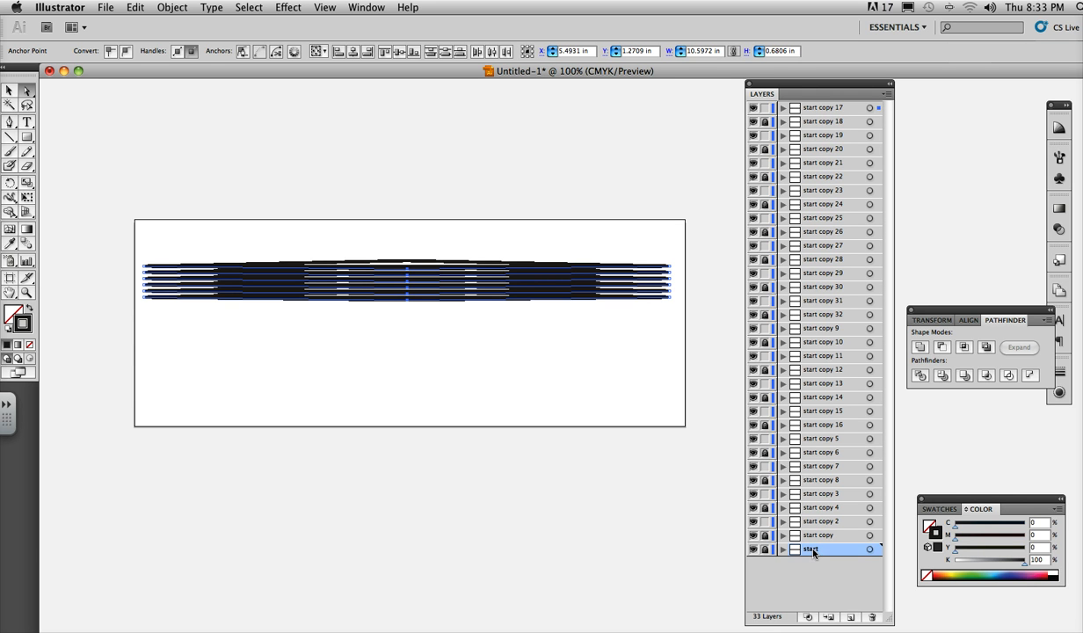
{"action": "left_click_drag", "start_coordinate": [810, 549], "coordinate": [851, 617]}
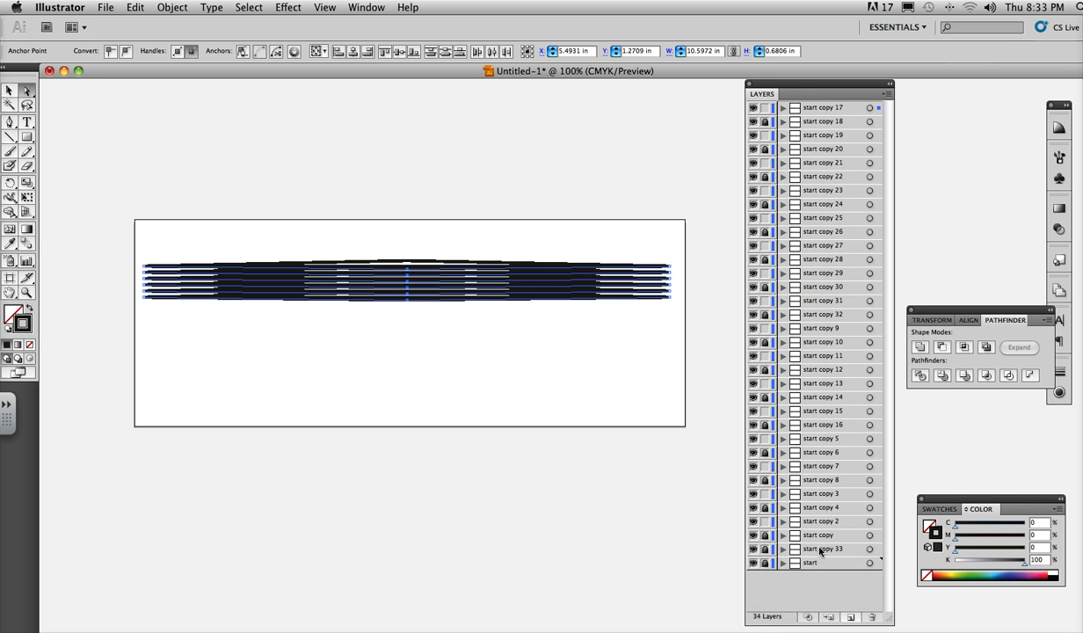
{"action": "double_click", "coordinate": [820, 550]}
{"action": "type", "text": "end"}
{"action": "key", "text": "Return"}
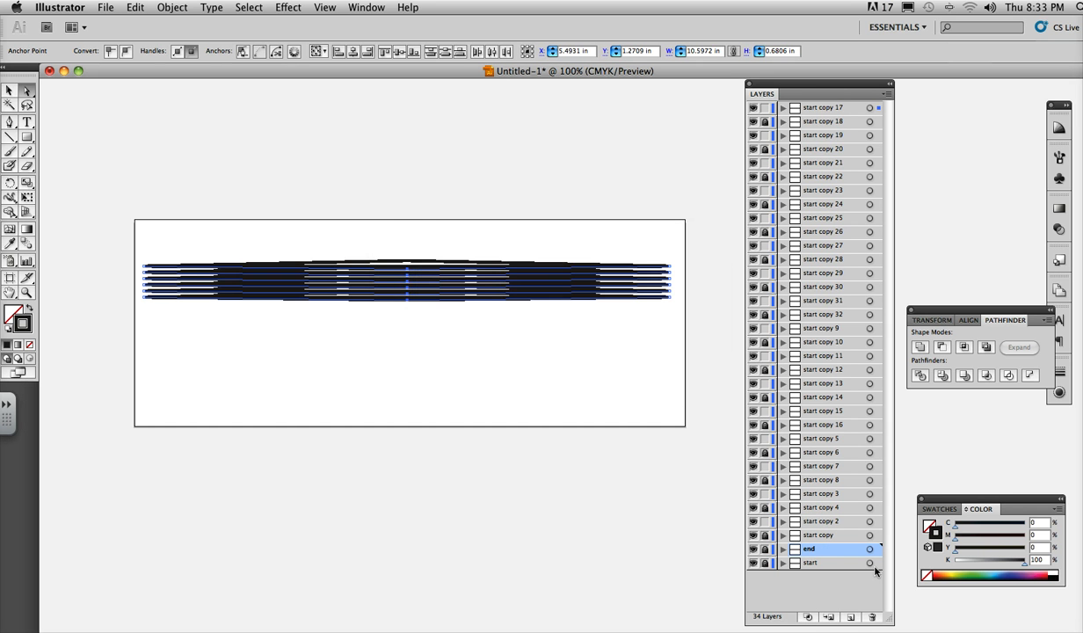
{"action": "left_click_drag", "start_coordinate": [812, 552], "coordinate": [821, 104]}
{"action": "left_click", "coordinate": [835, 123]}
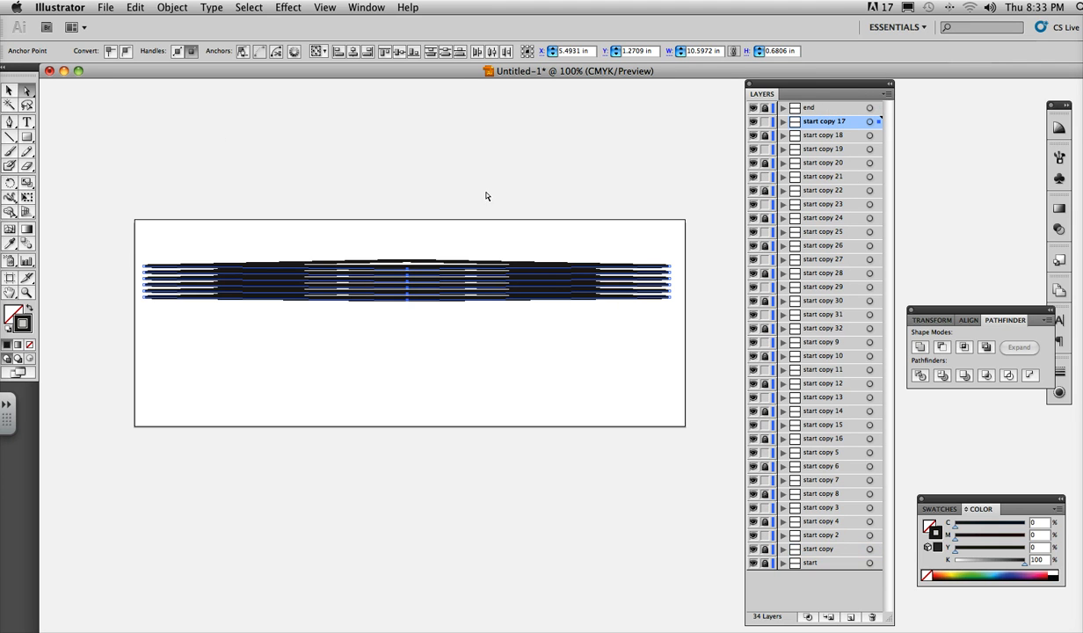
Step: Save the artwork to the Desktop as 6_for_fl.ai in Illustrator CS5 format with the default options
{"action": "left_click", "coordinate": [104, 9]}
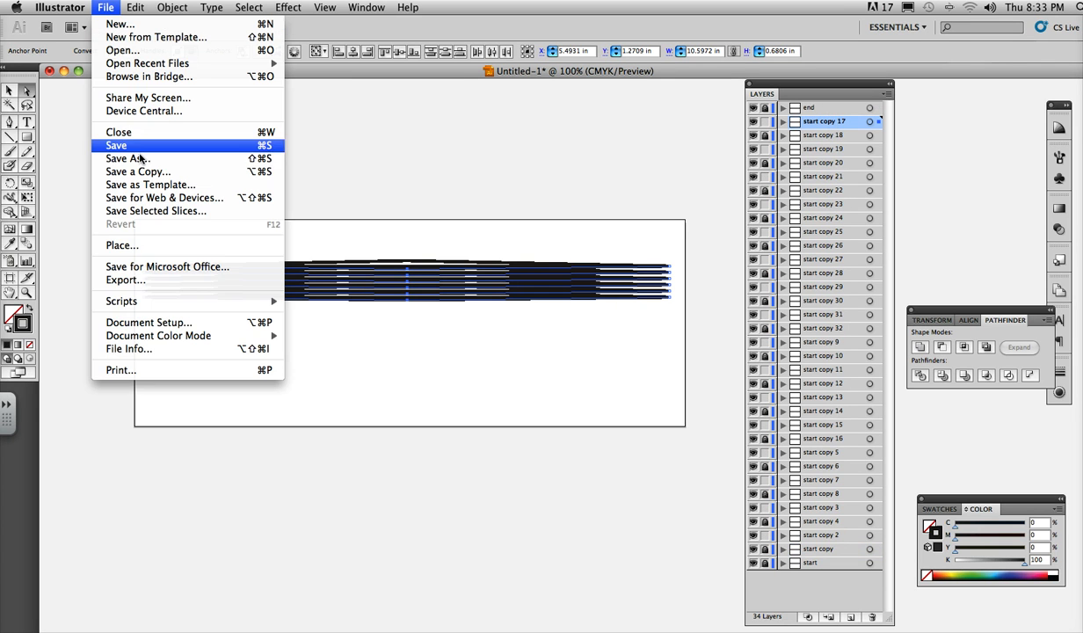
{"action": "left_click", "coordinate": [141, 159]}
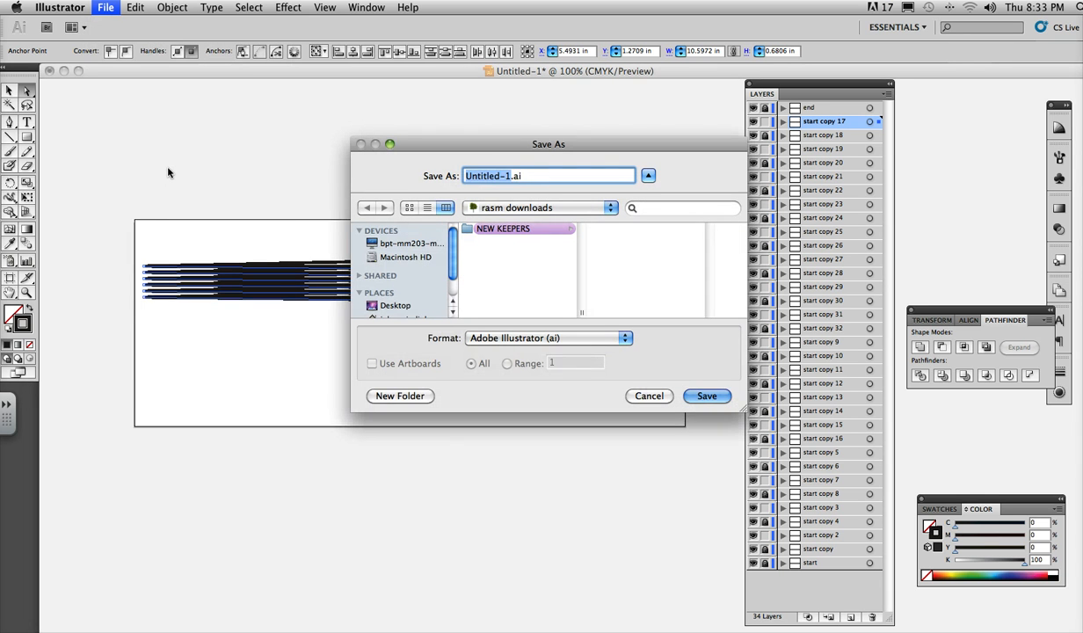
{"action": "type", "text": "6_for_fl"}
{"action": "left_click_drag", "start_coordinate": [456, 276], "coordinate": [452, 276]}
{"action": "scroll", "coordinate": [447, 275], "scroll_direction": "down", "scroll_amount": 2}
{"action": "left_click", "coordinate": [399, 283]}
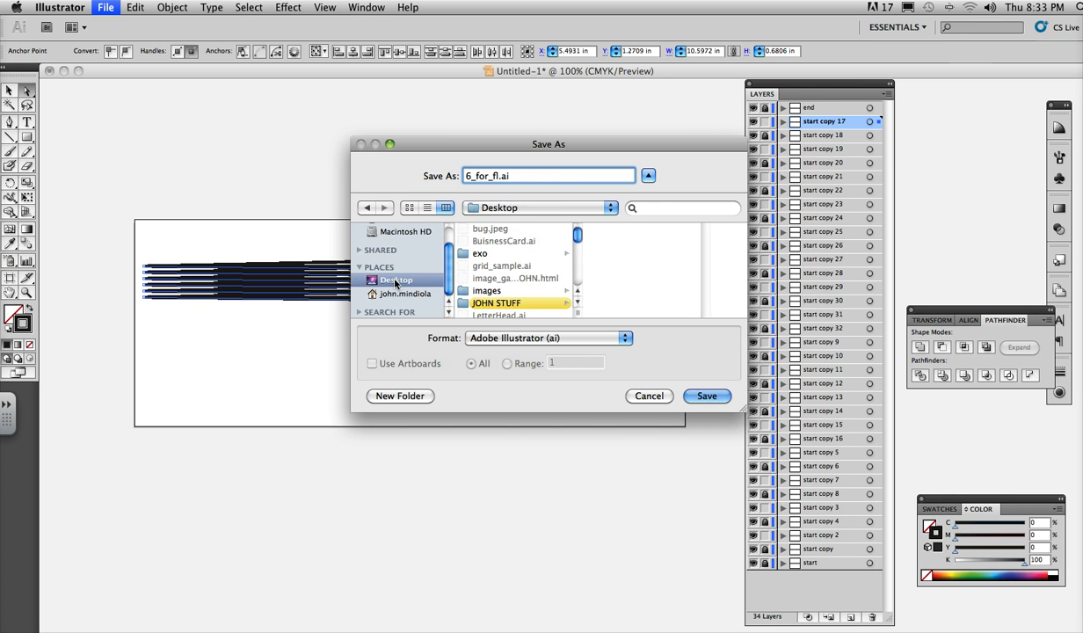
{"action": "left_click", "coordinate": [707, 396]}
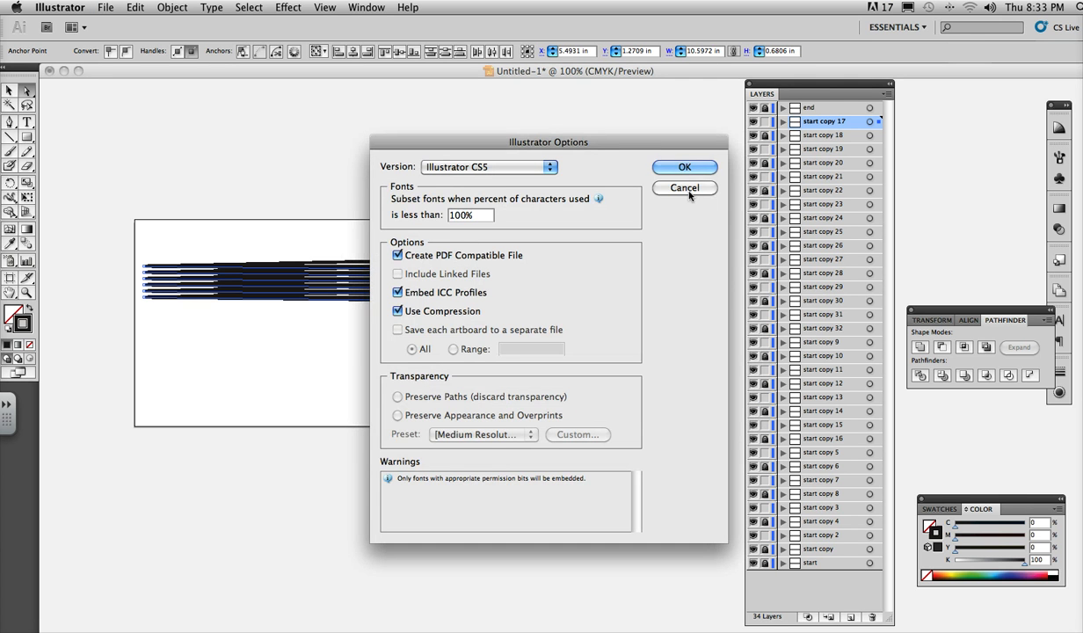
{"action": "left_click", "coordinate": [683, 167]}
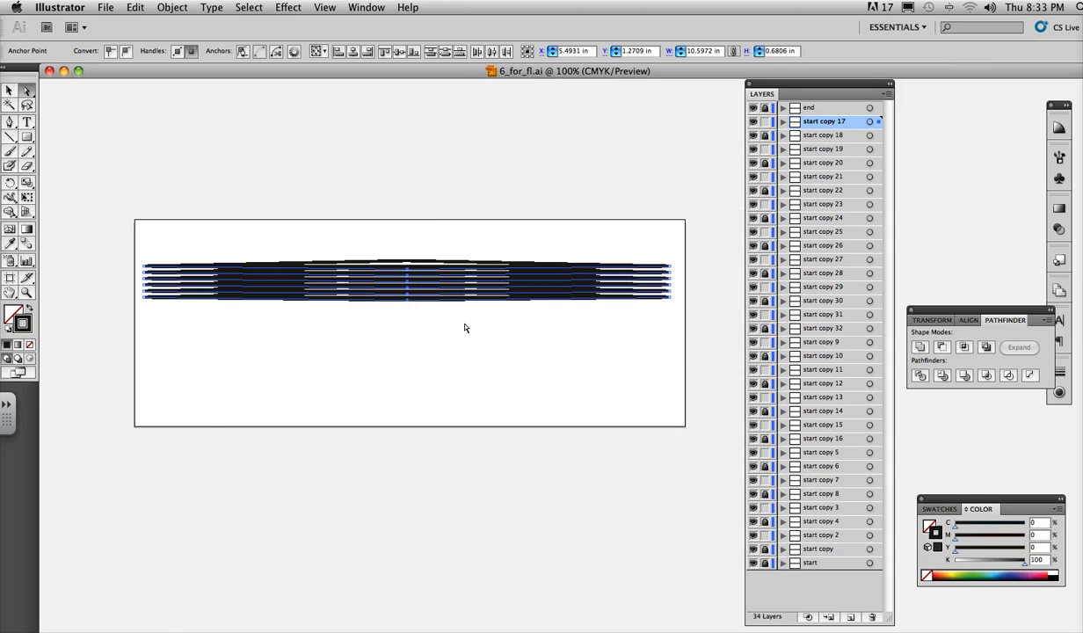
Step: Switch to Flash and create a new ActionScript 3.0 document
{"action": "key", "text": "super+Tab"}
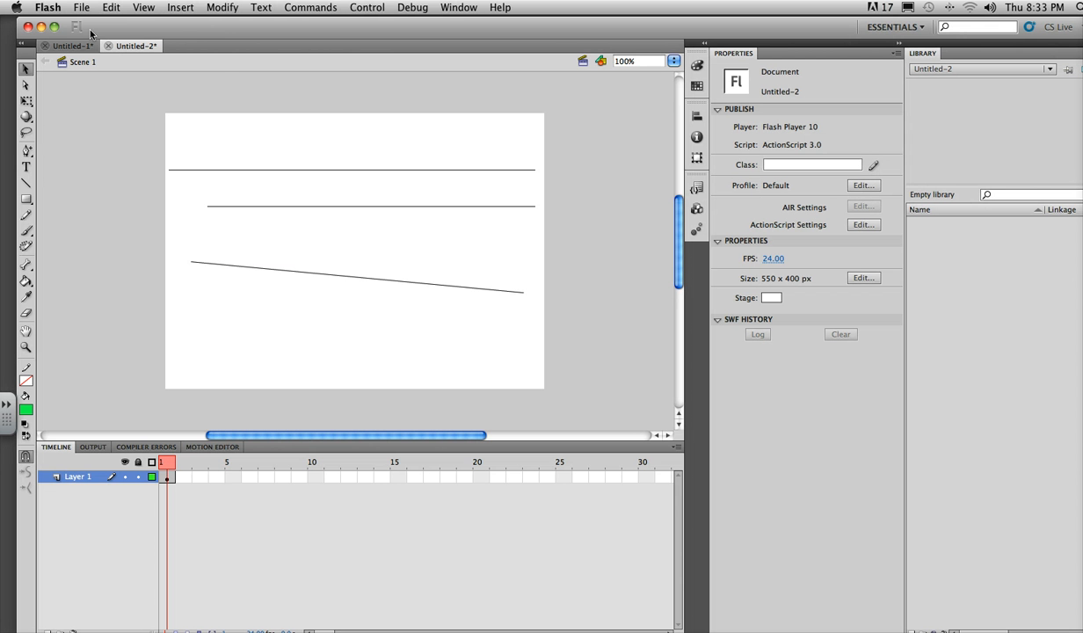
{"action": "left_click", "coordinate": [84, 7]}
{"action": "left_click", "coordinate": [88, 24]}
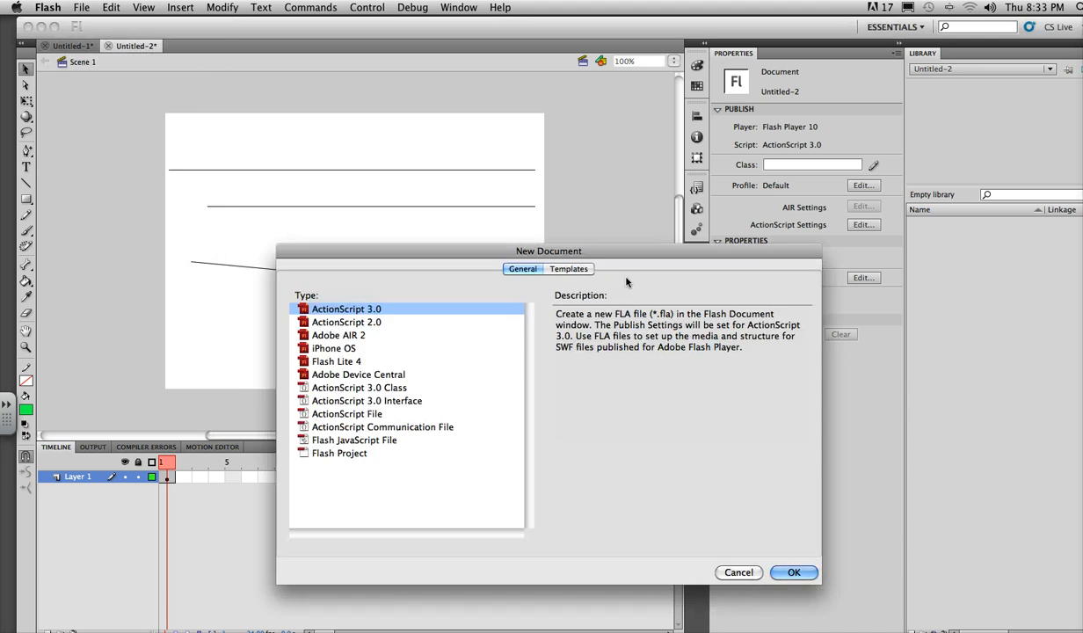
{"action": "left_click", "coordinate": [779, 569]}
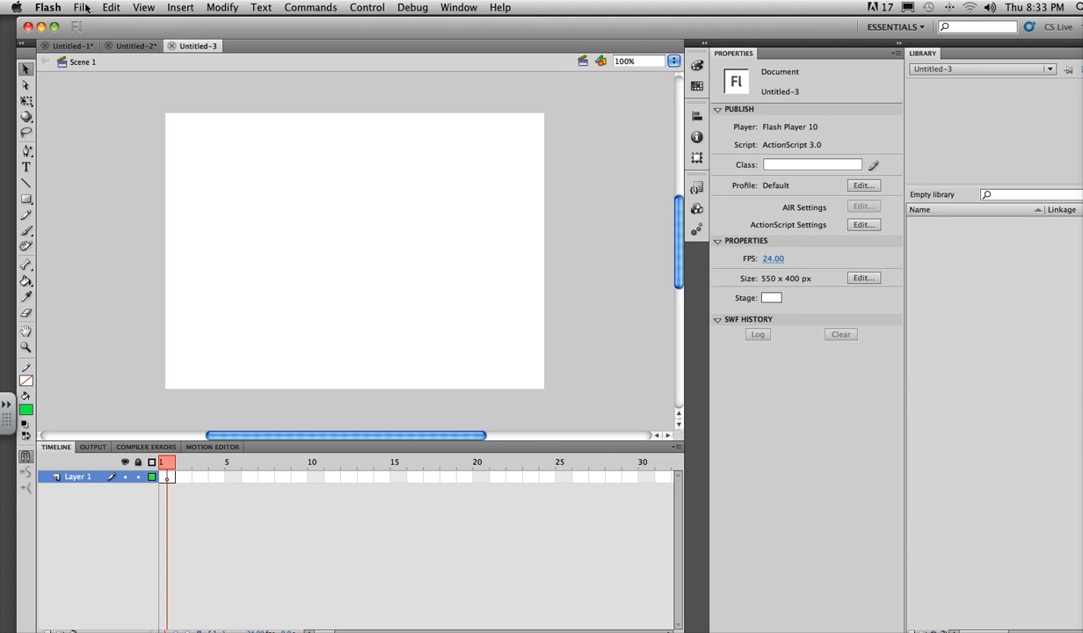
Step: Import 6_for_fl.ai from the Desktop to the stage, converting layers to keyframes and matching the stage size to the 800 x 300 artboard
{"action": "left_click", "coordinate": [81, 7]}
{"action": "mouse_move", "coordinate": [95, 198]}
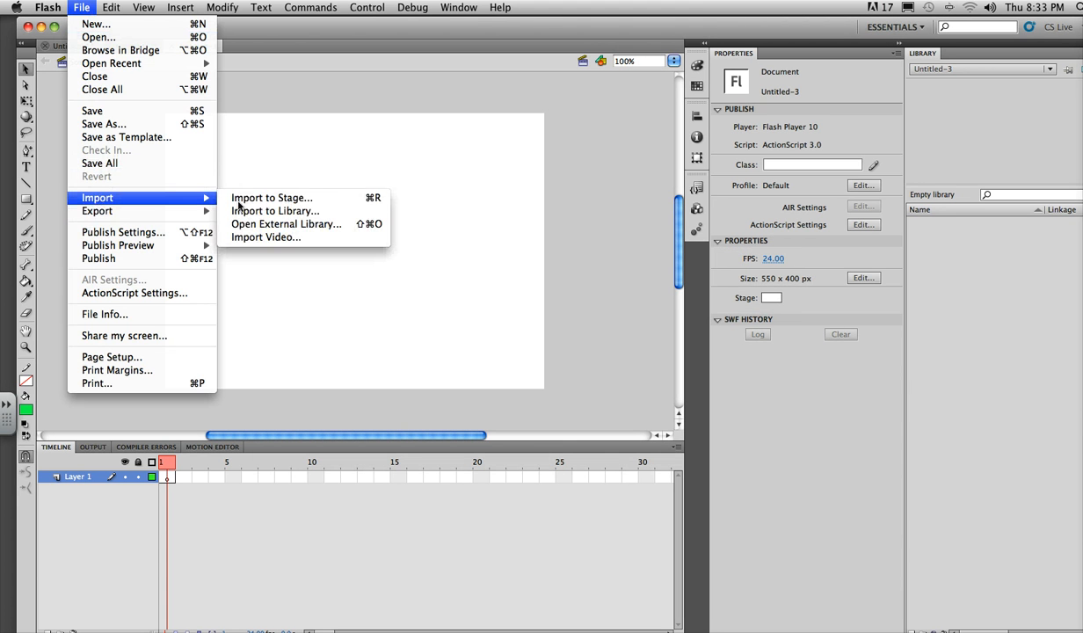
{"action": "left_click", "coordinate": [273, 199]}
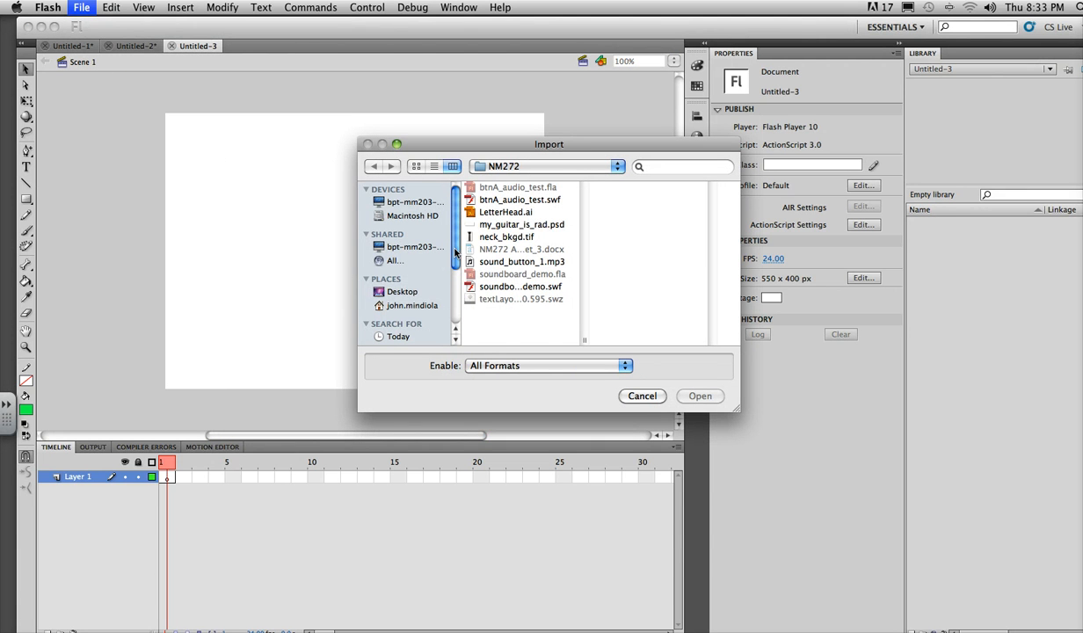
{"action": "left_click", "coordinate": [400, 293]}
{"action": "left_click", "coordinate": [495, 188]}
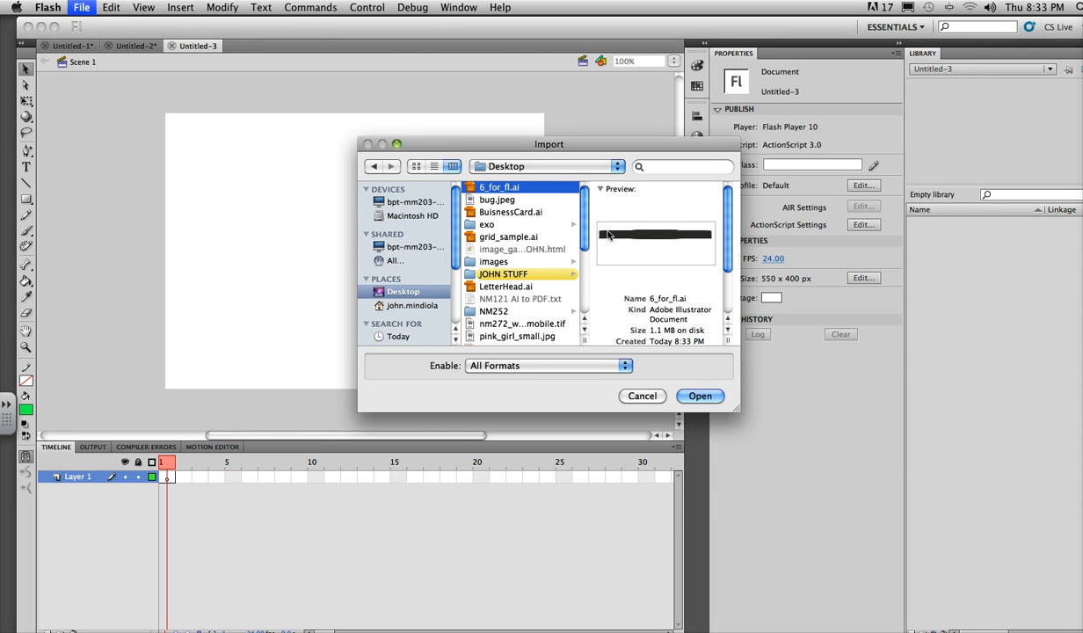
{"action": "left_click", "coordinate": [699, 397]}
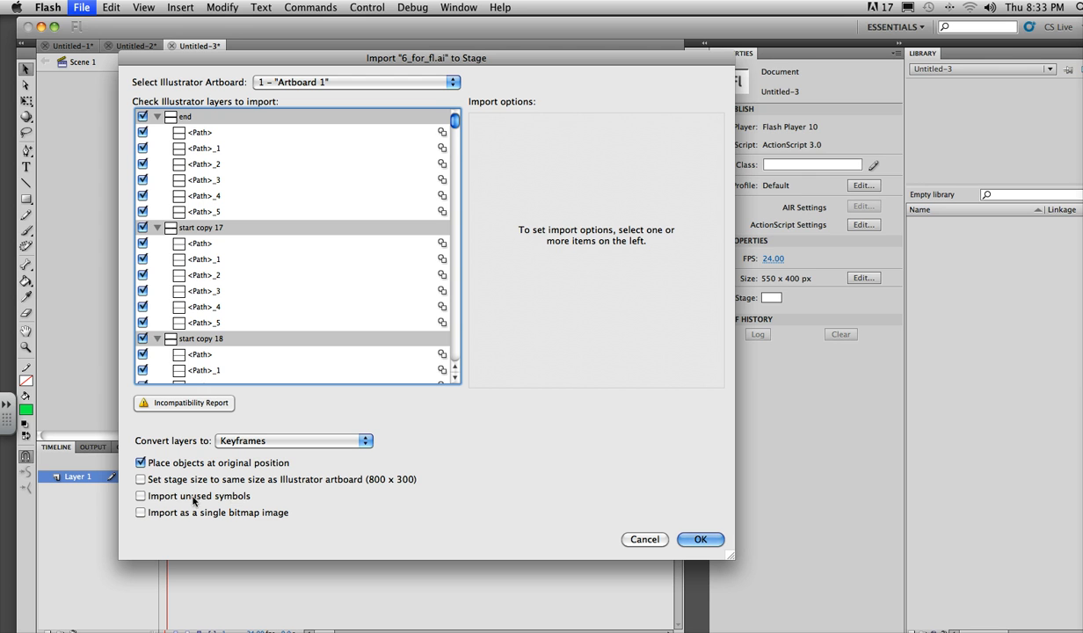
{"action": "left_click", "coordinate": [142, 480]}
{"action": "left_click", "coordinate": [698, 540]}
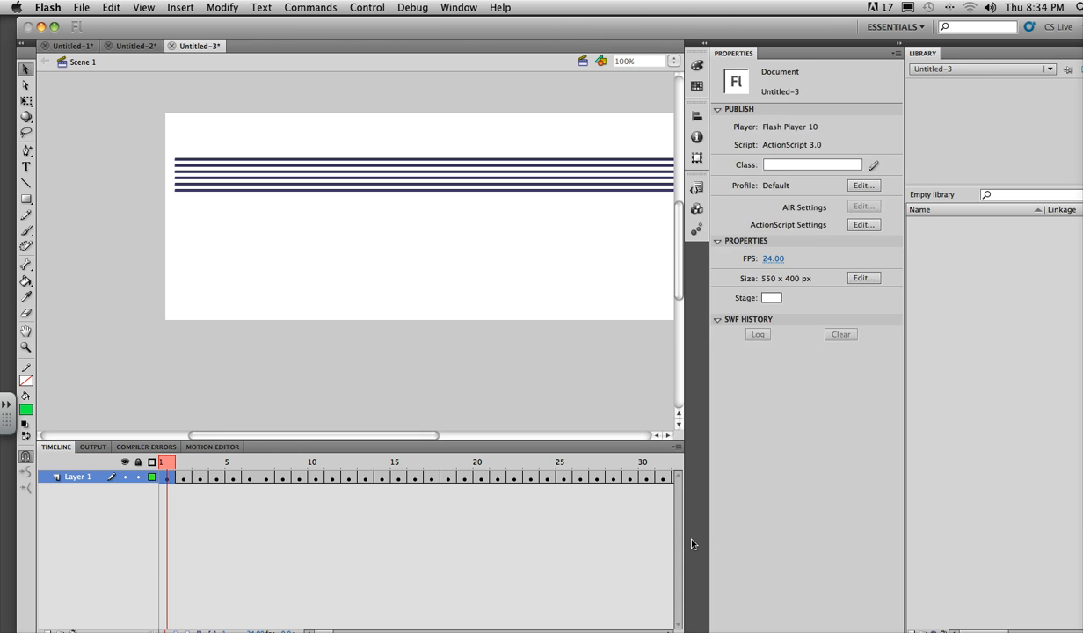
Step: Narrow the timeline's frame display so the whole sequence fits, and preview the first three frames
{"action": "left_click", "coordinate": [664, 463]}
{"action": "left_click", "coordinate": [716, 476]}
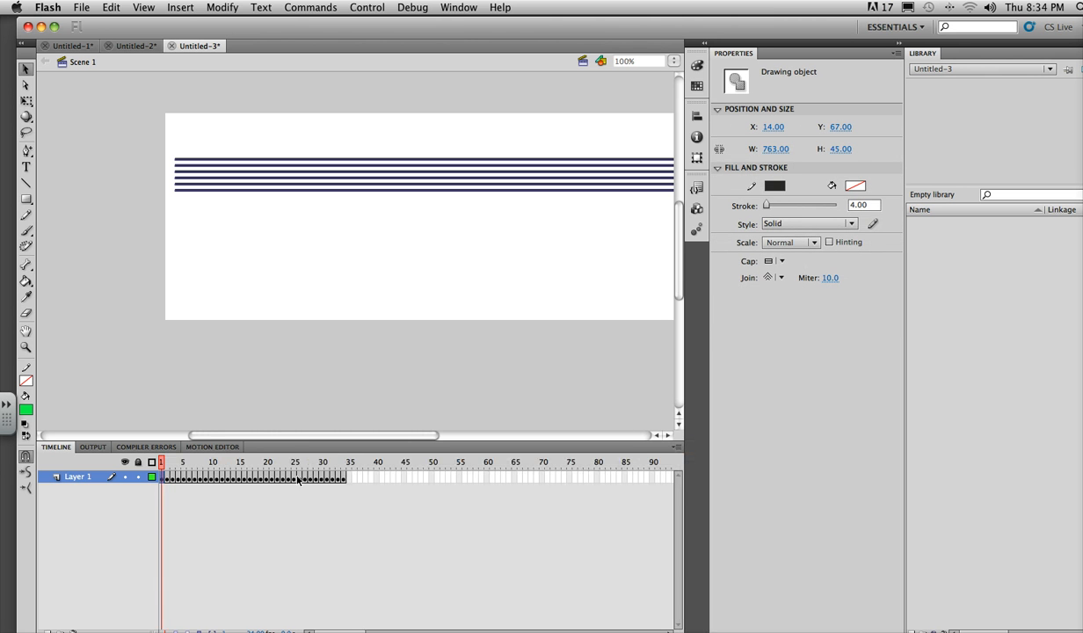
{"action": "mouse_move", "coordinate": [165, 465]}
{"action": "left_mouse_down"}
{"action": "mouse_move", "coordinate": [350, 477]}
{"action": "mouse_move", "coordinate": [161, 476]}
{"action": "left_mouse_up"}
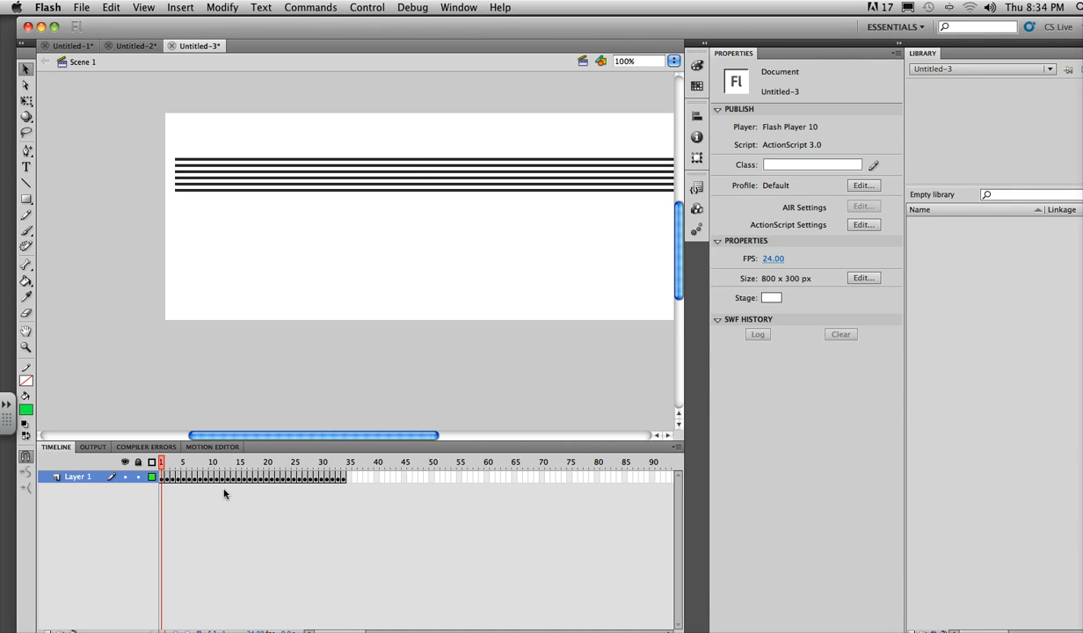
{"action": "left_click", "coordinate": [167, 463]}
{"action": "left_click", "coordinate": [173, 464]}
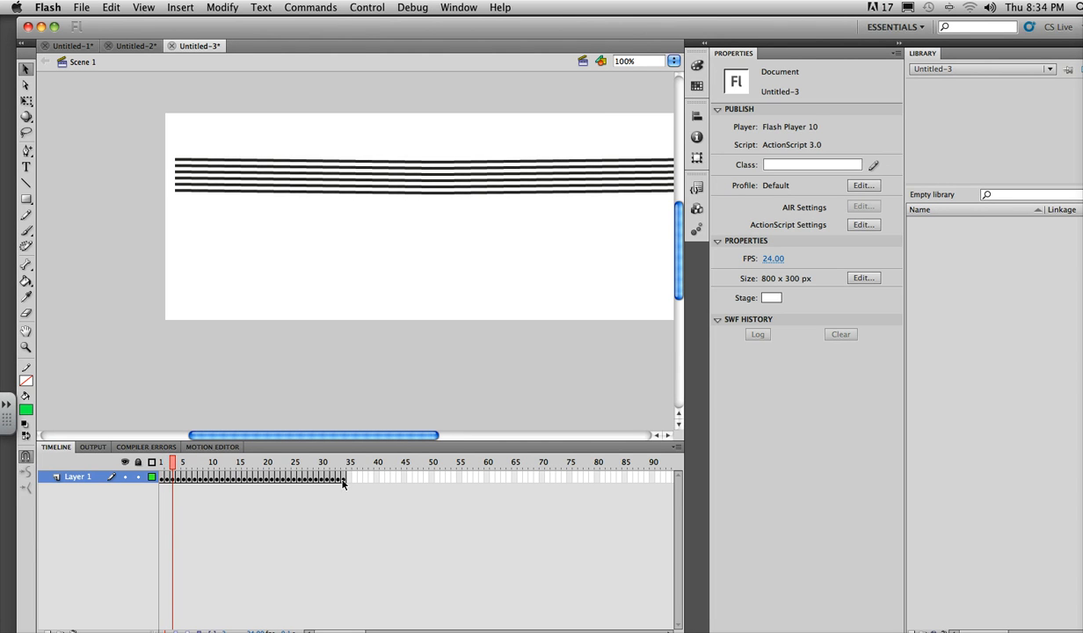
Step: Extend Layer 1 by inserting frames up to frame 60
{"action": "left_click", "coordinate": [488, 476]}
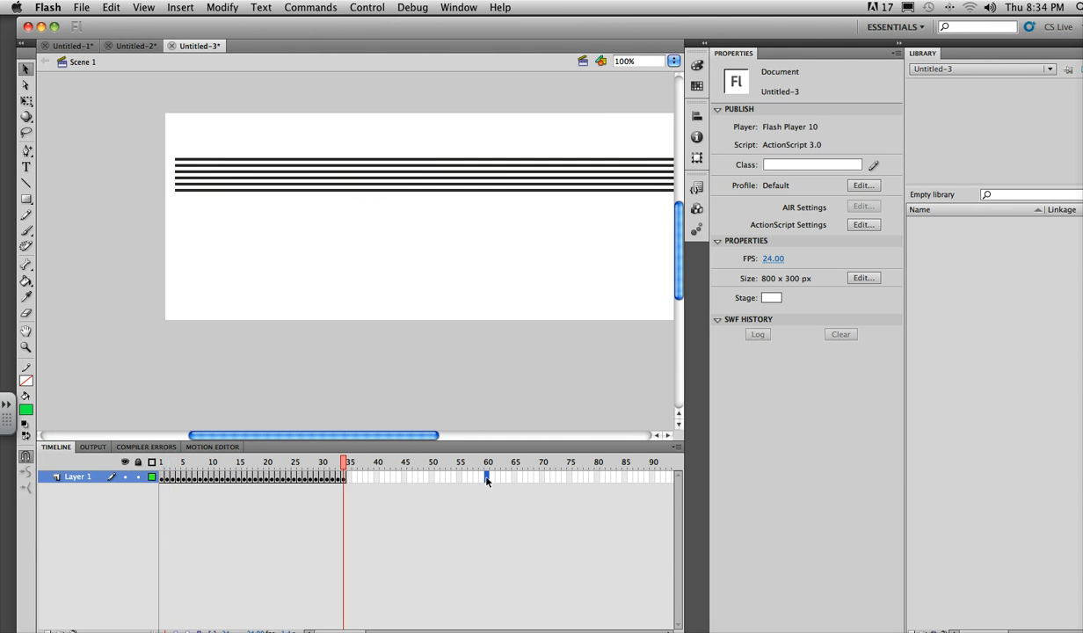
{"action": "right_click", "coordinate": [487, 475]}
{"action": "left_click", "coordinate": [519, 532]}
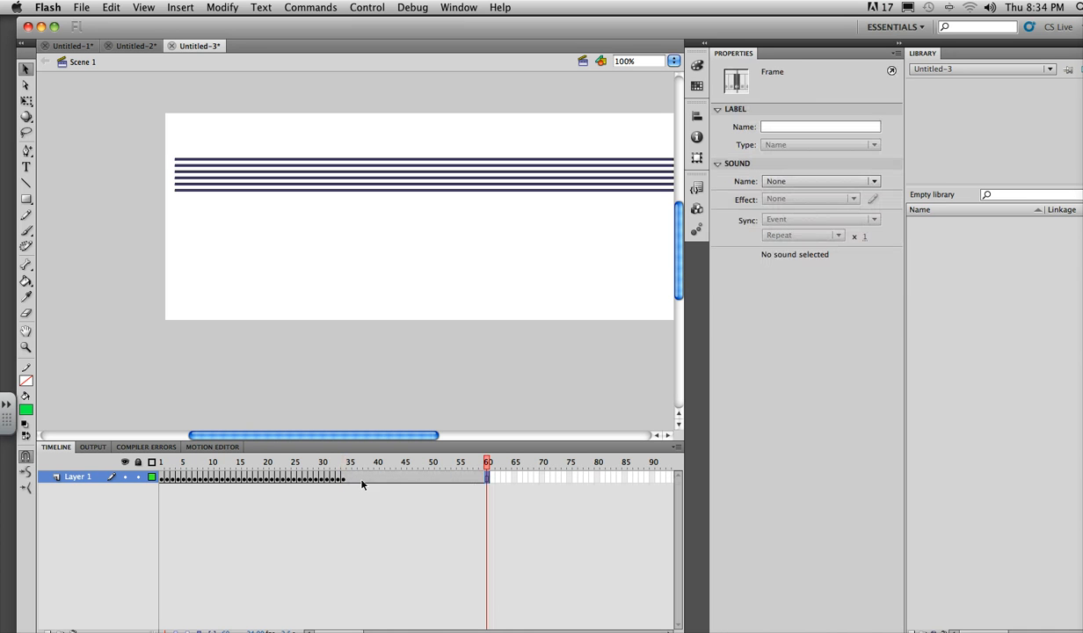
Step: Move all of Layer 1's frames to start at frame 34, and move the sequence's first keyframe back to frame 1
{"action": "left_click", "coordinate": [161, 478]}
{"action": "left_click", "coordinate": [488, 479], "text": "shift"}
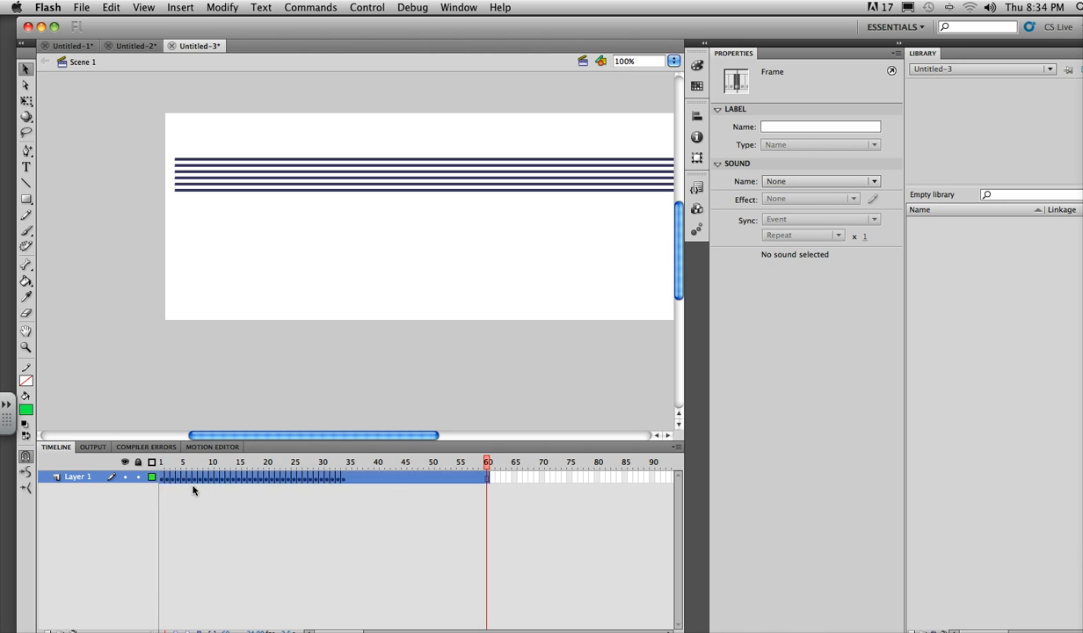
{"action": "left_click_drag", "start_coordinate": [162, 479], "coordinate": [342, 482]}
{"action": "left_click", "coordinate": [336, 511]}
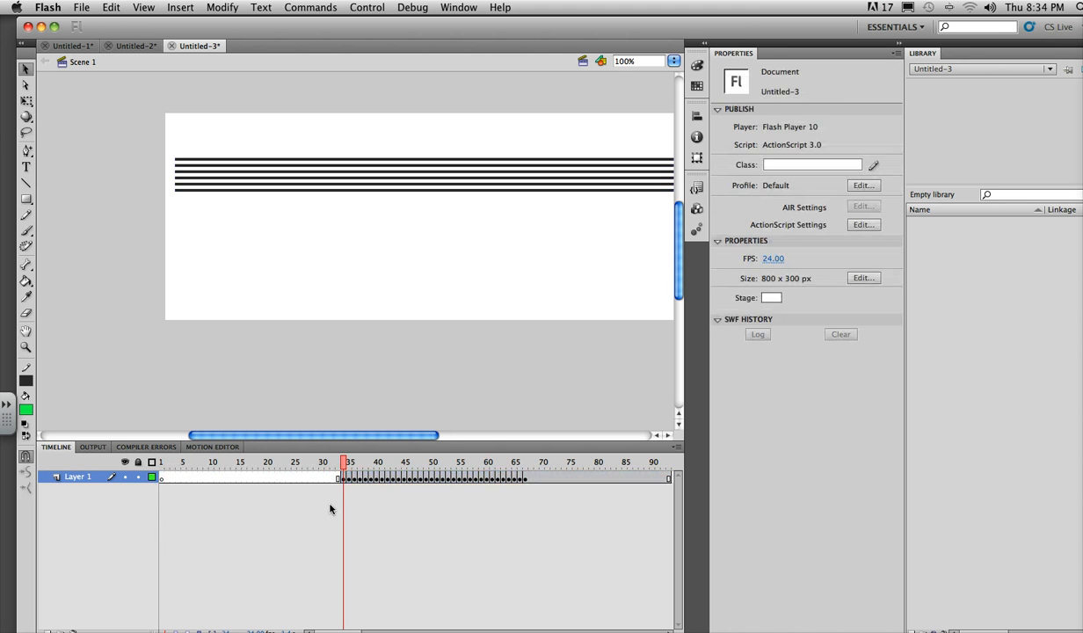
{"action": "left_click", "coordinate": [342, 481]}
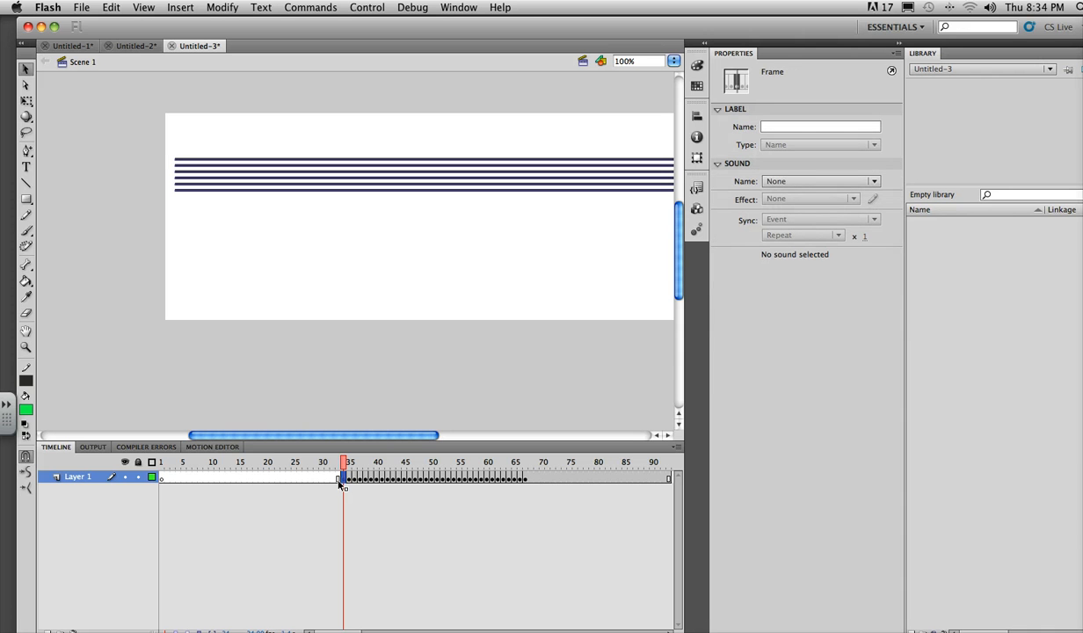
{"action": "left_click_drag", "start_coordinate": [233, 483], "coordinate": [163, 481]}
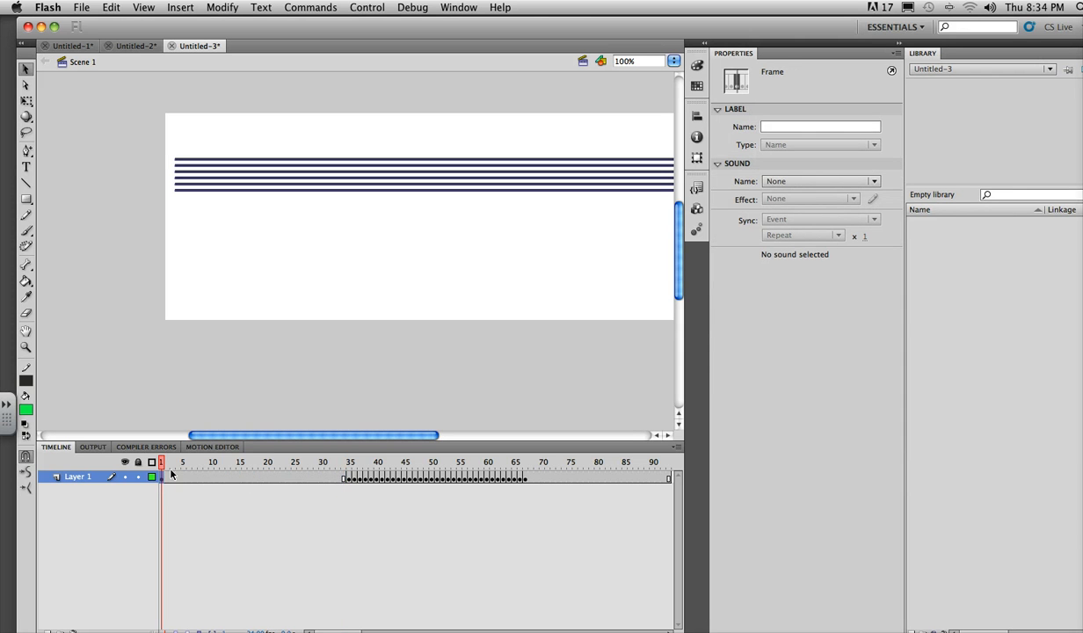
Step: Play the line animation on the timeline and test the movie in a preview window
{"action": "key", "text": "Return"}
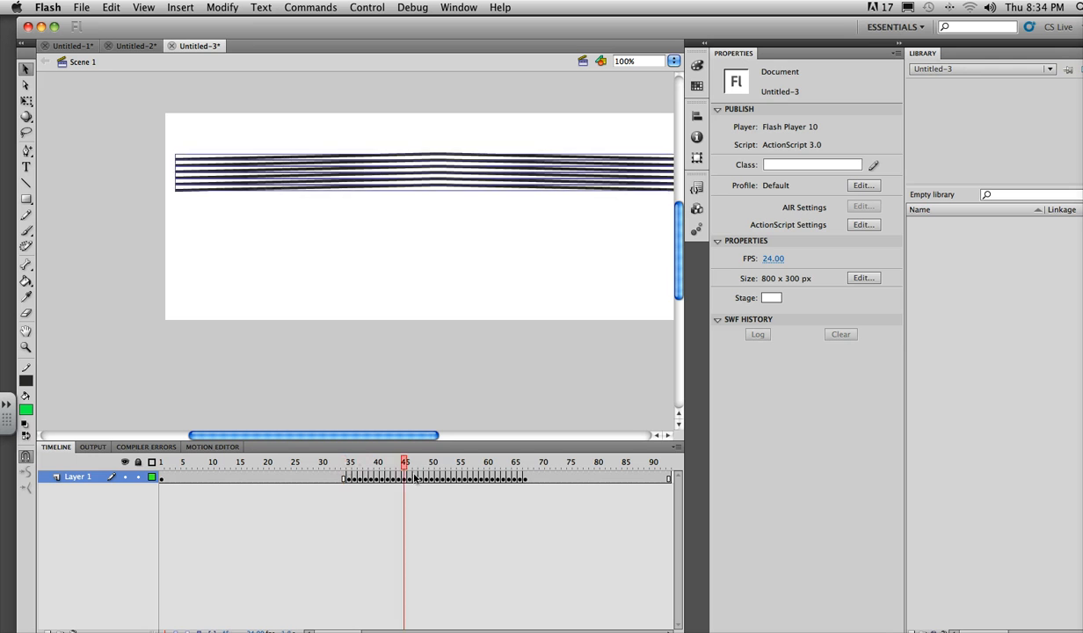
{"action": "key", "text": "Return"}
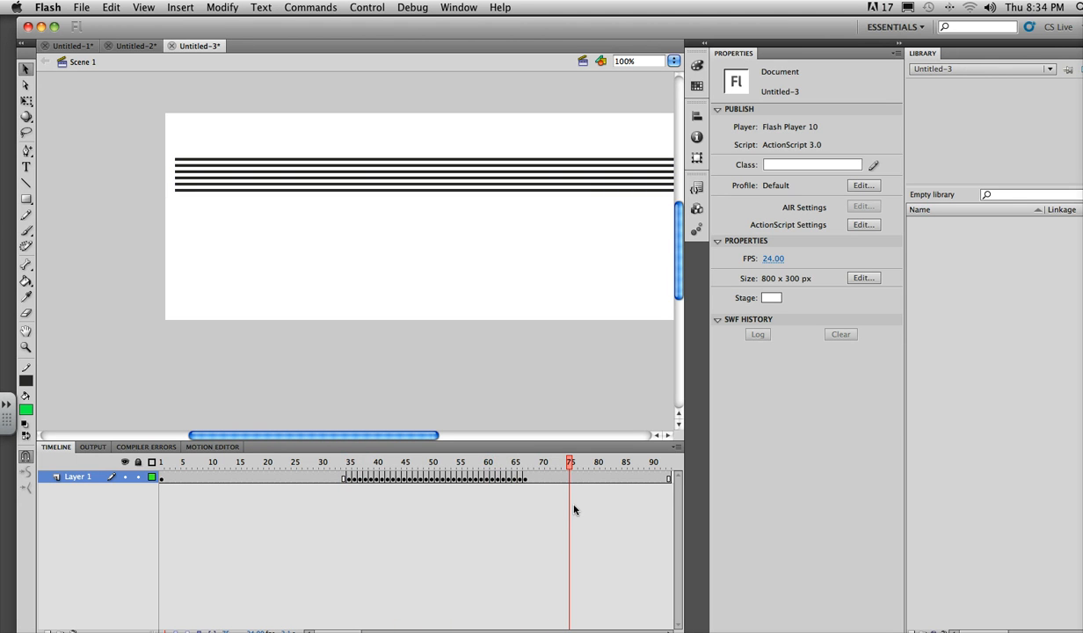
{"action": "key", "text": "super+Return"}
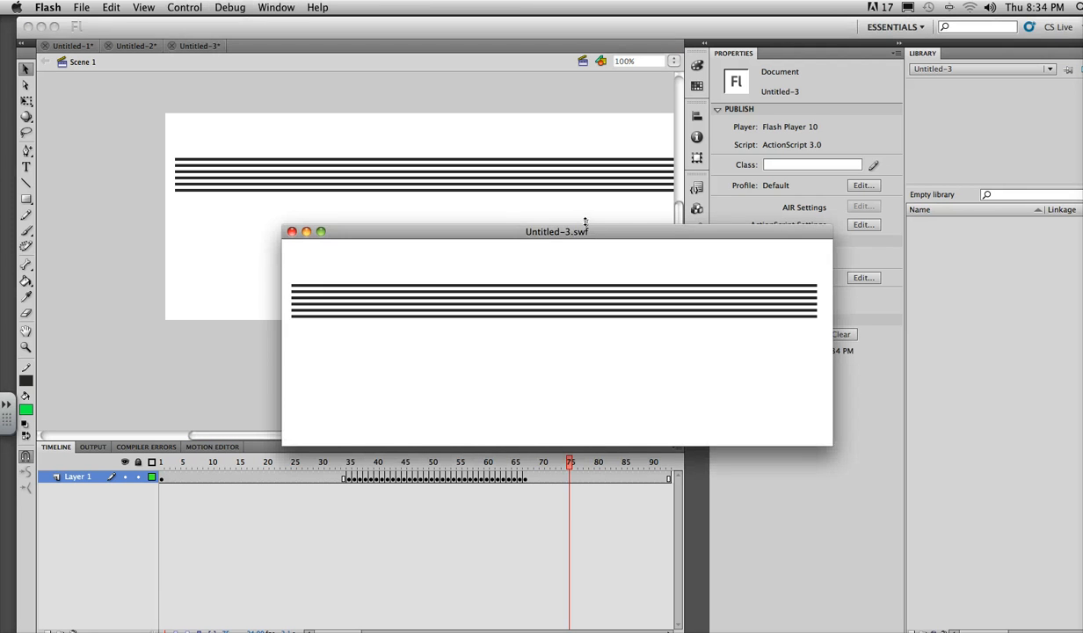